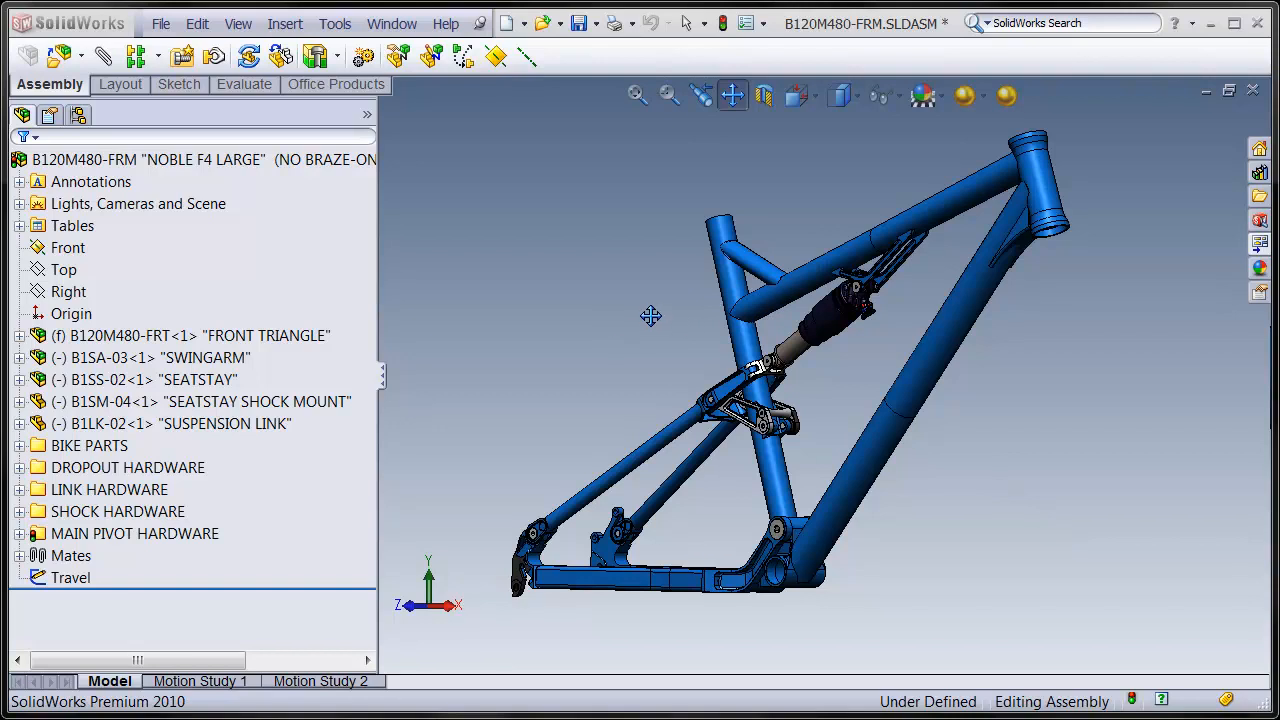
Step: Open the front triangle subassembly B120M480-FRT from the frame assembly in its own window
{"action": "left_click", "coordinate": [732, 95]}
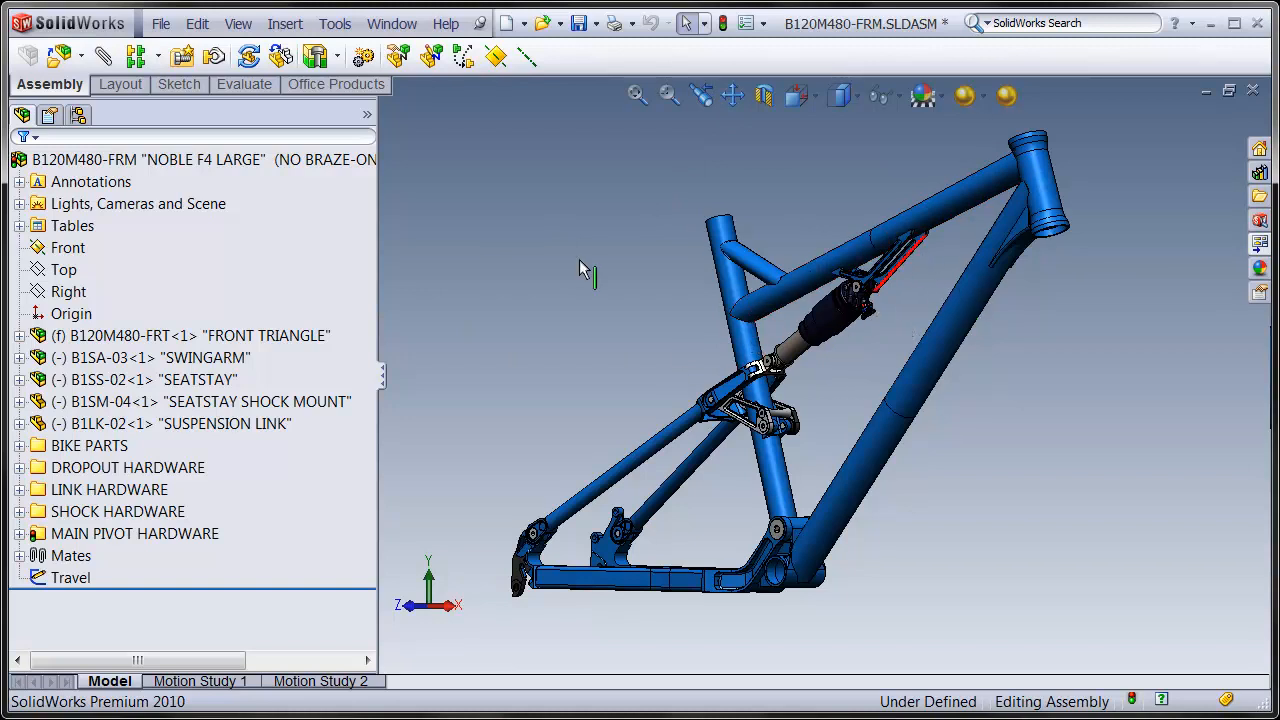
{"action": "left_click", "coordinate": [133, 337]}
{"action": "right_click", "coordinate": [133, 337]}
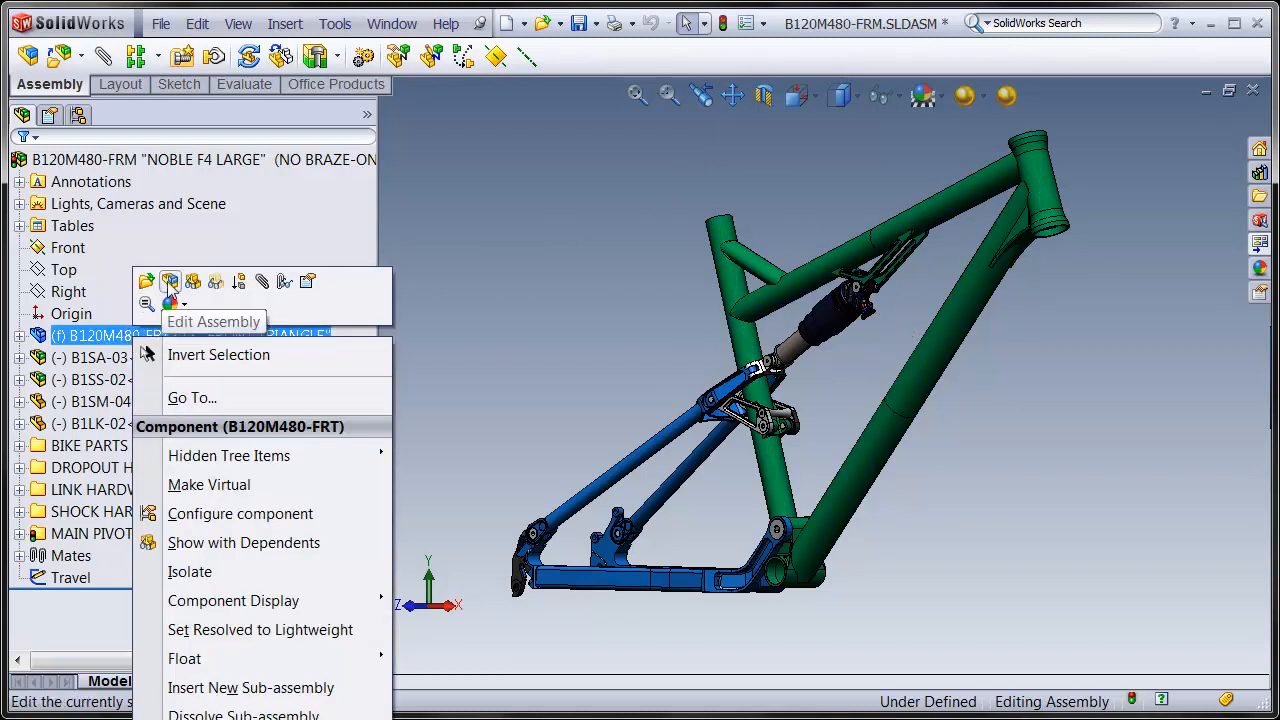
{"action": "left_click", "coordinate": [147, 280]}
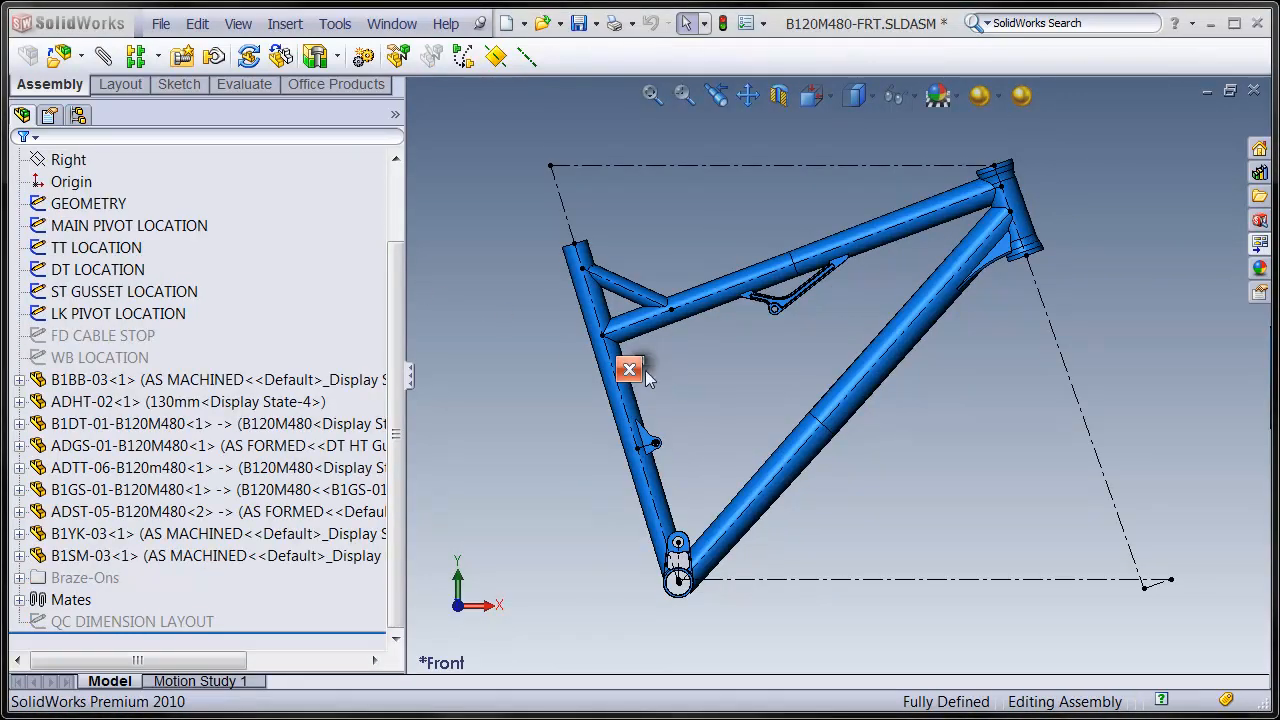
{"action": "left_click", "coordinate": [629, 369]}
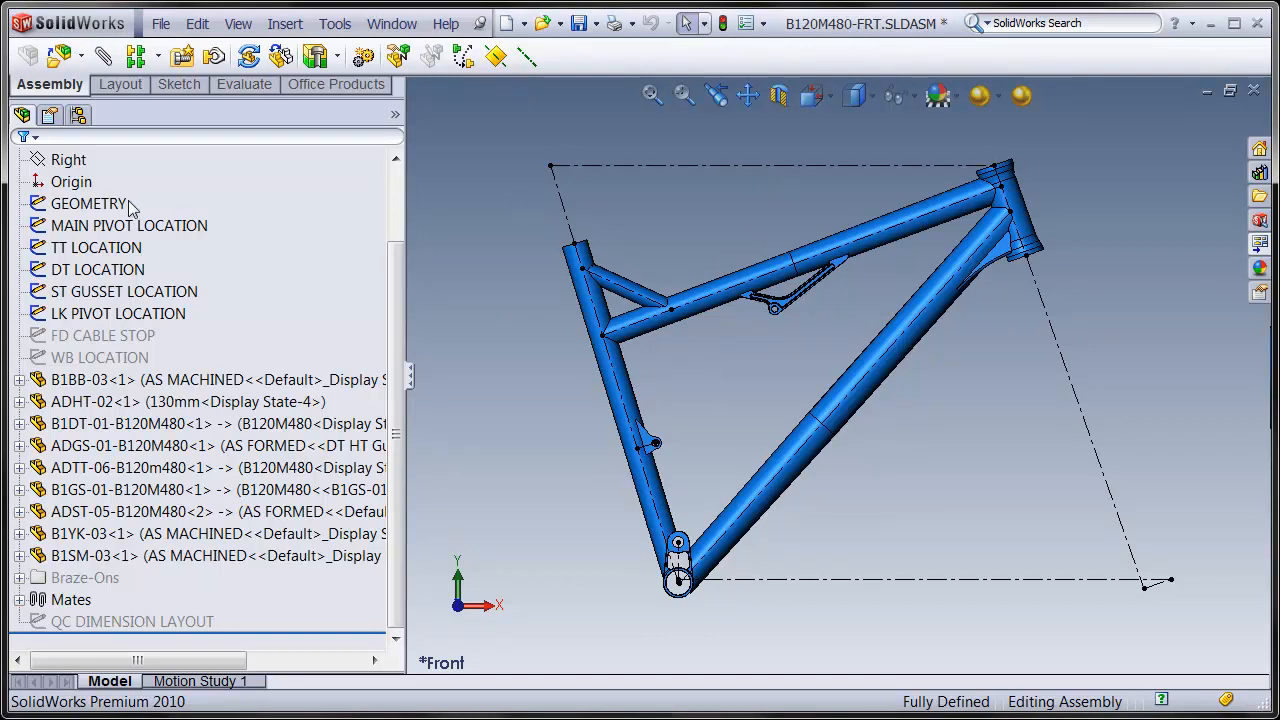
Step: Open the GEOMETRY sketch to review its driving frame dimensions, and exit the sketch
{"action": "left_click", "coordinate": [95, 202]}
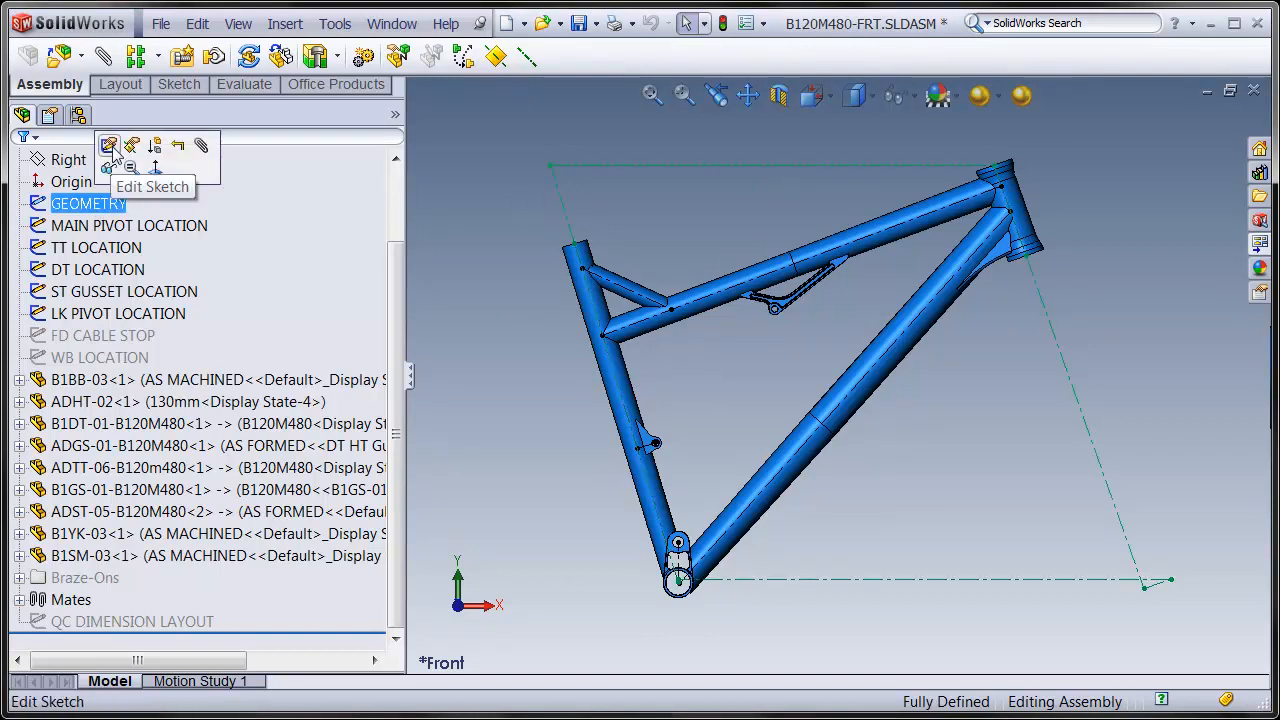
{"action": "left_click", "coordinate": [108, 145]}
{"action": "scroll", "coordinate": [882, 365], "scroll_direction": "up", "scroll_amount": 1}
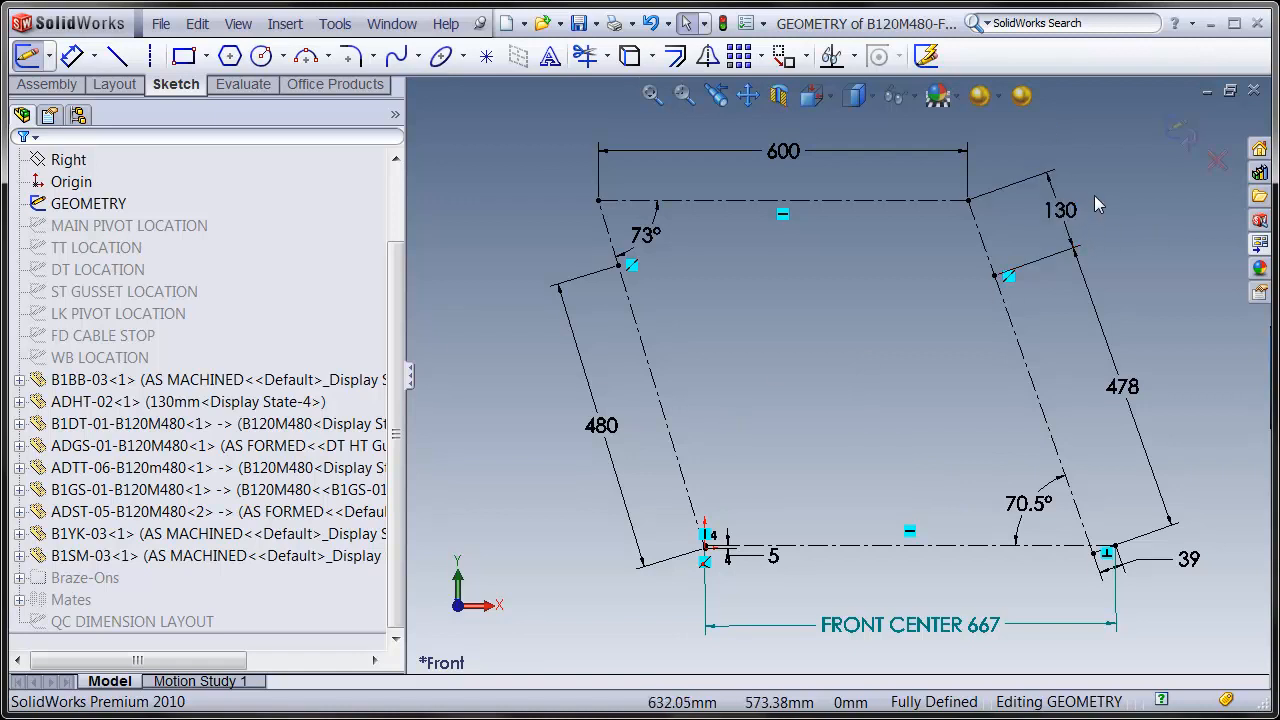
{"action": "left_click", "coordinate": [1180, 132]}
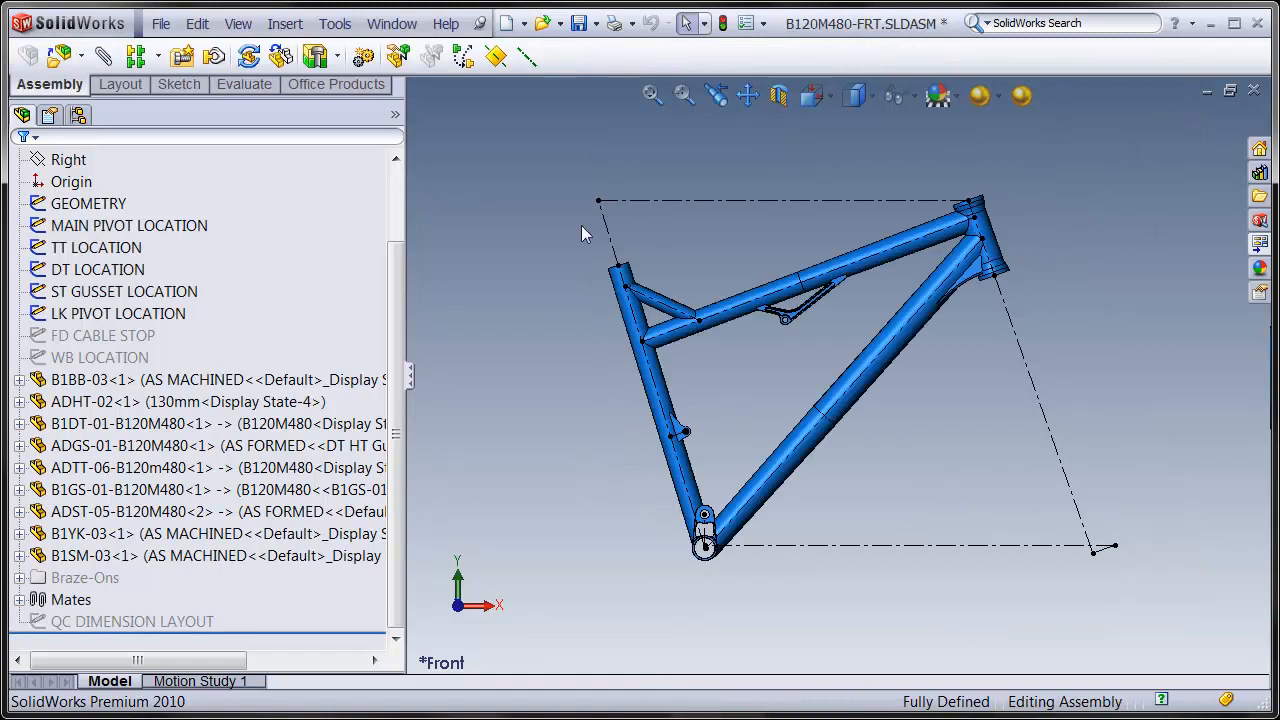
Step: Highlight the MAIN PIVOT LOCATION and TT LOCATION sketches to examine where they sit on the frame, and clear the selection
{"action": "left_click", "coordinate": [97, 226]}
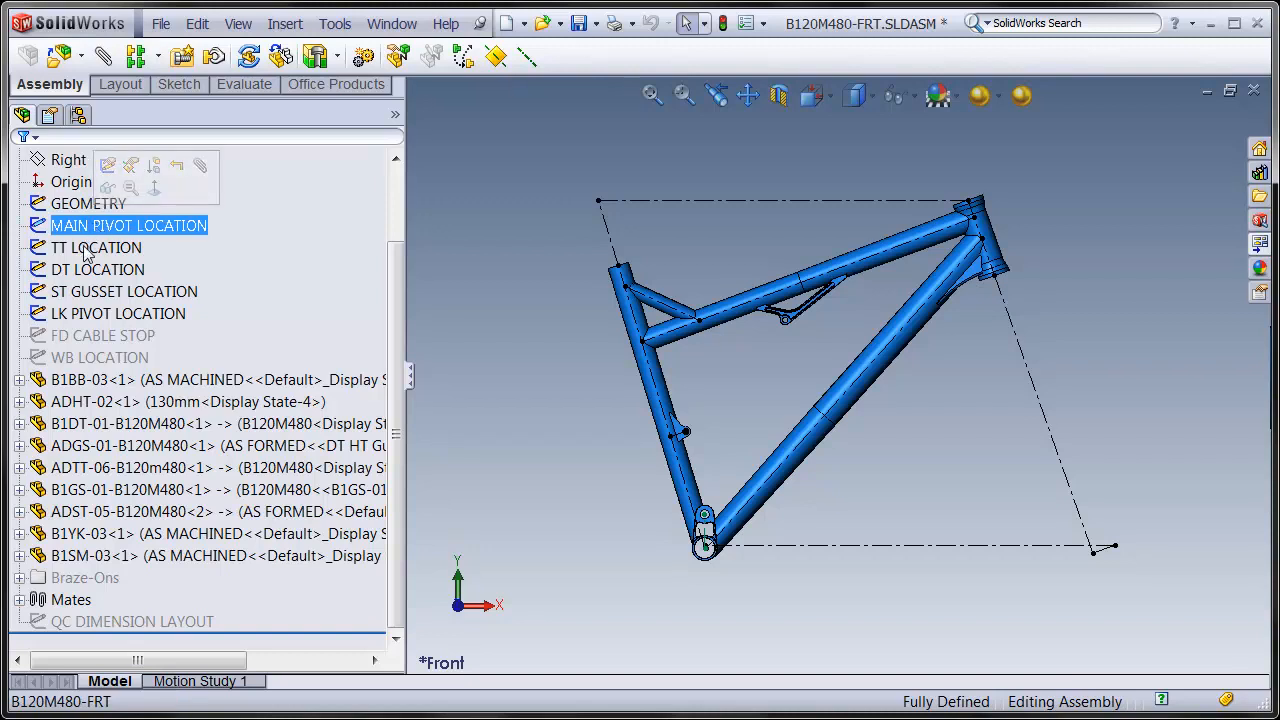
{"action": "left_click", "coordinate": [86, 250]}
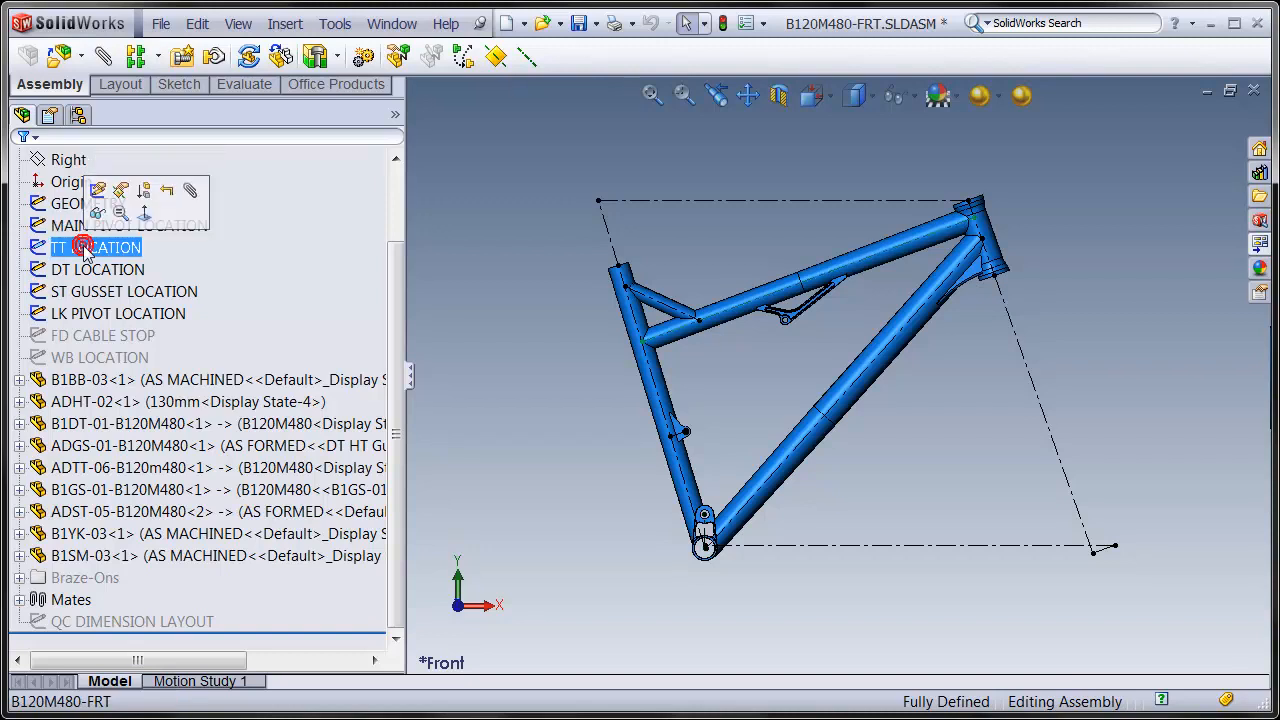
{"action": "left_click", "coordinate": [537, 368]}
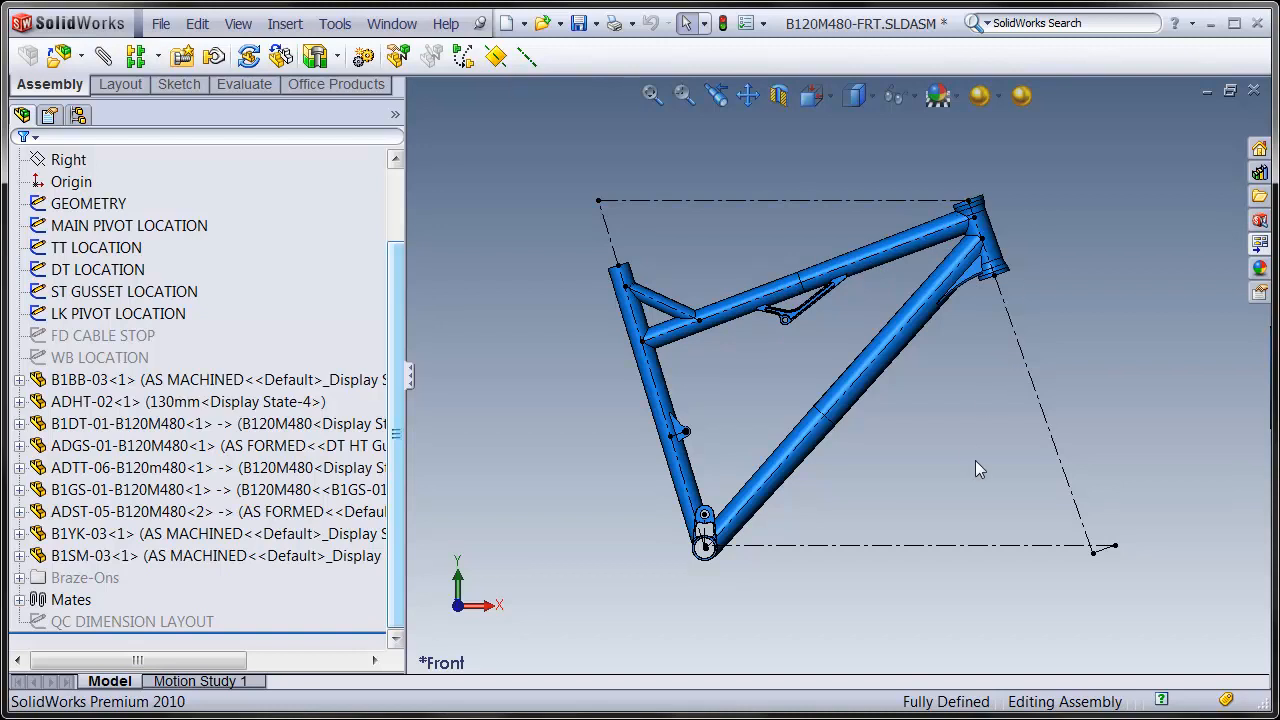
Step: Select the head tube ADHT-02 and list its mates in the front triangle assembly
{"action": "scroll", "coordinate": [1014, 265], "scroll_direction": "down", "scroll_amount": 6}
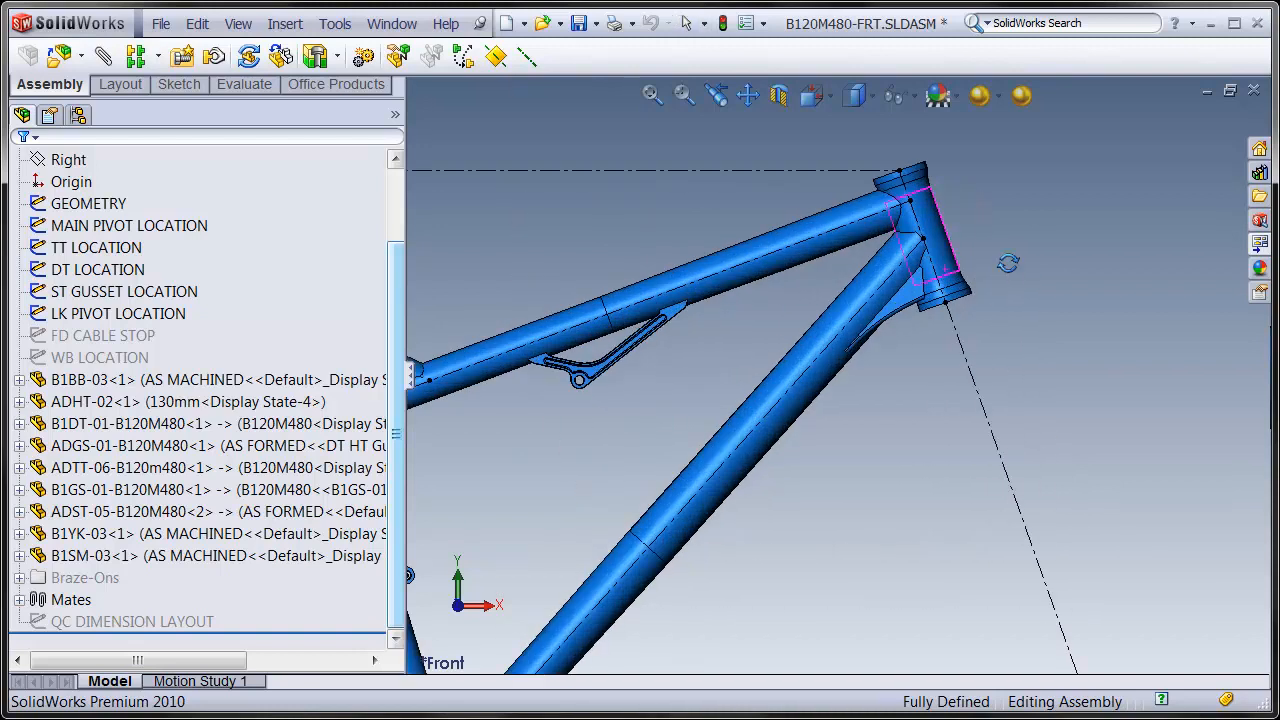
{"action": "scroll", "coordinate": [940, 155], "scroll_direction": "down", "scroll_amount": 2}
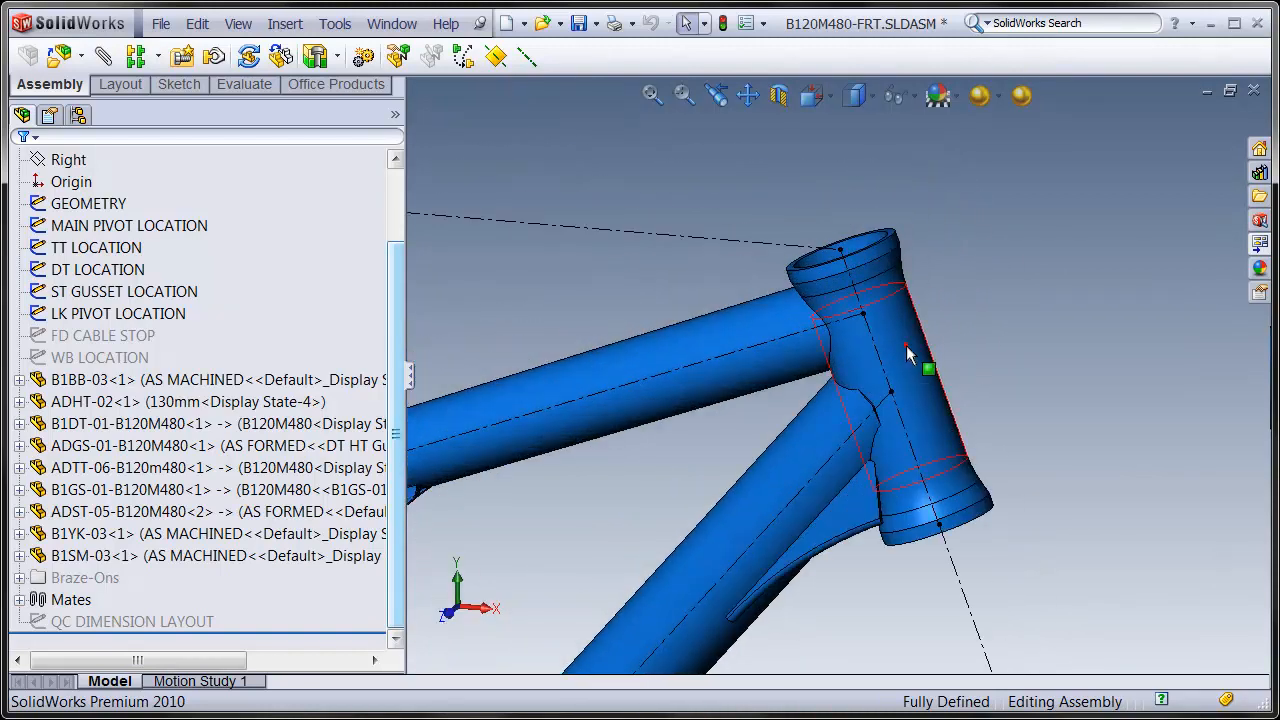
{"action": "left_click", "coordinate": [912, 370]}
{"action": "left_click", "coordinate": [19, 401]}
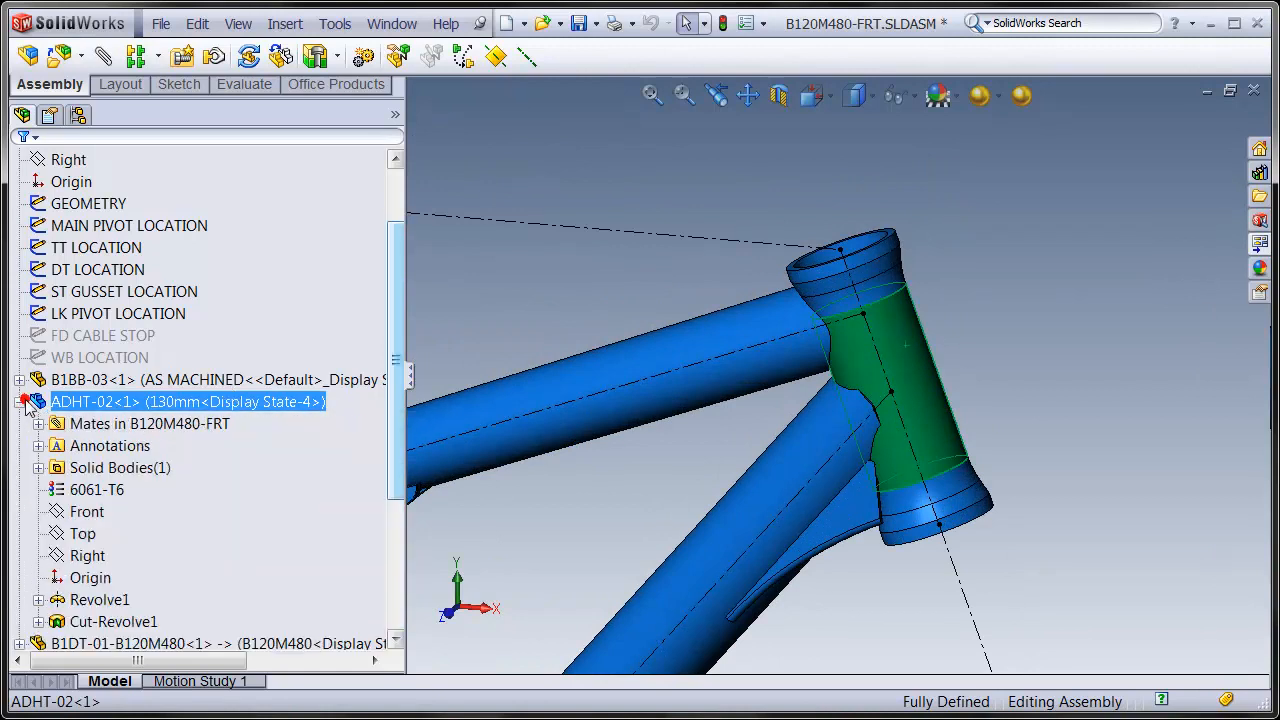
{"action": "left_click", "coordinate": [38, 423]}
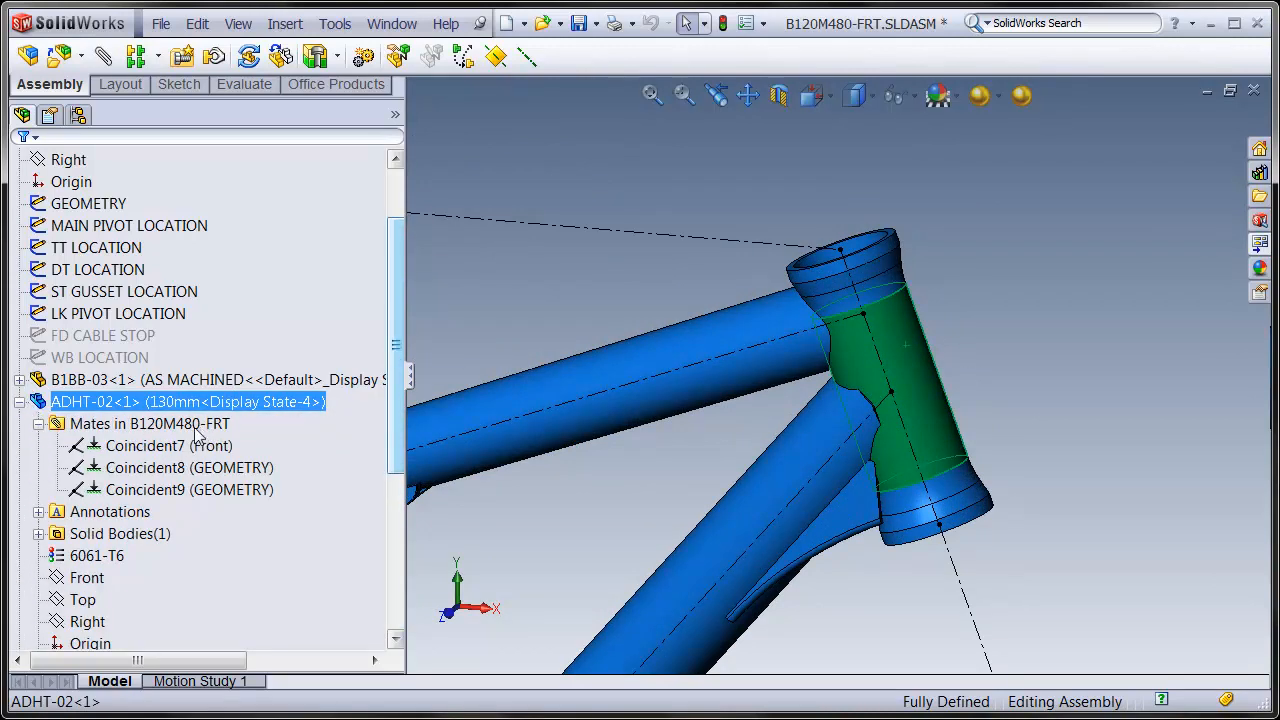
Step: Highlight the head tube's Coincident7, Coincident8 and Coincident9 mates in turn to examine the referenced geometry, and clear the selection
{"action": "left_click", "coordinate": [170, 446]}
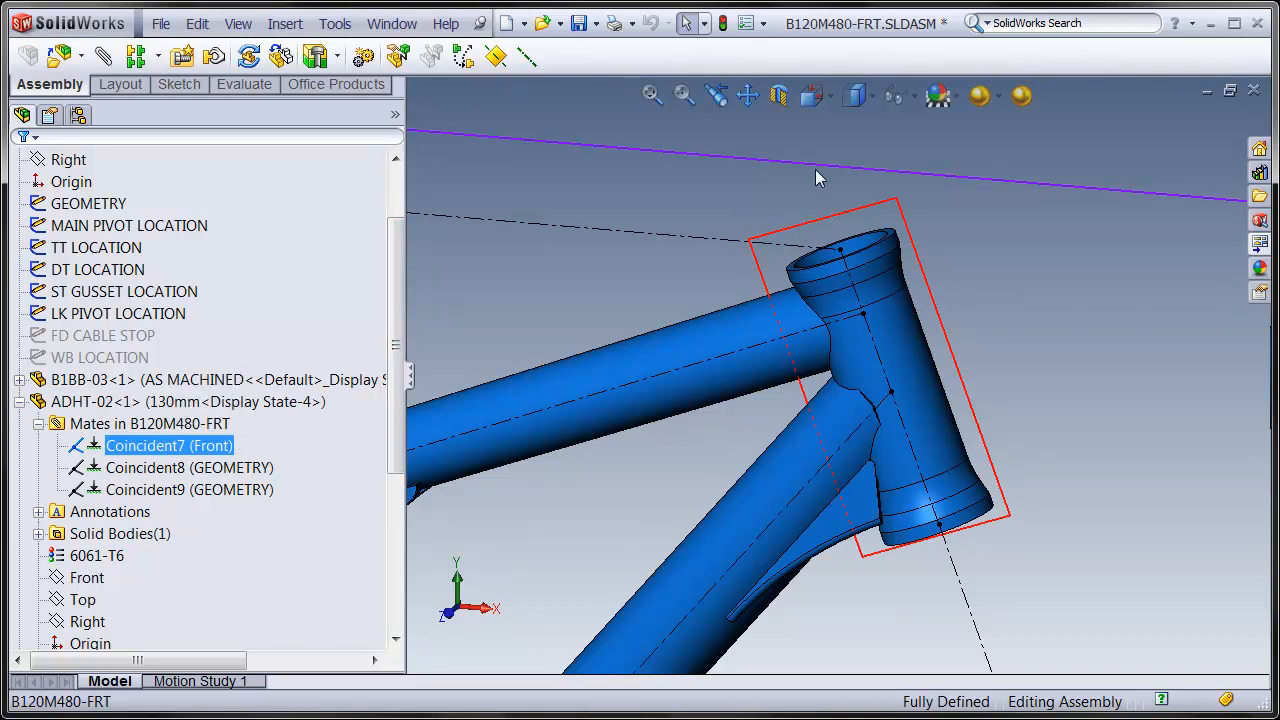
{"action": "left_click", "coordinate": [168, 470]}
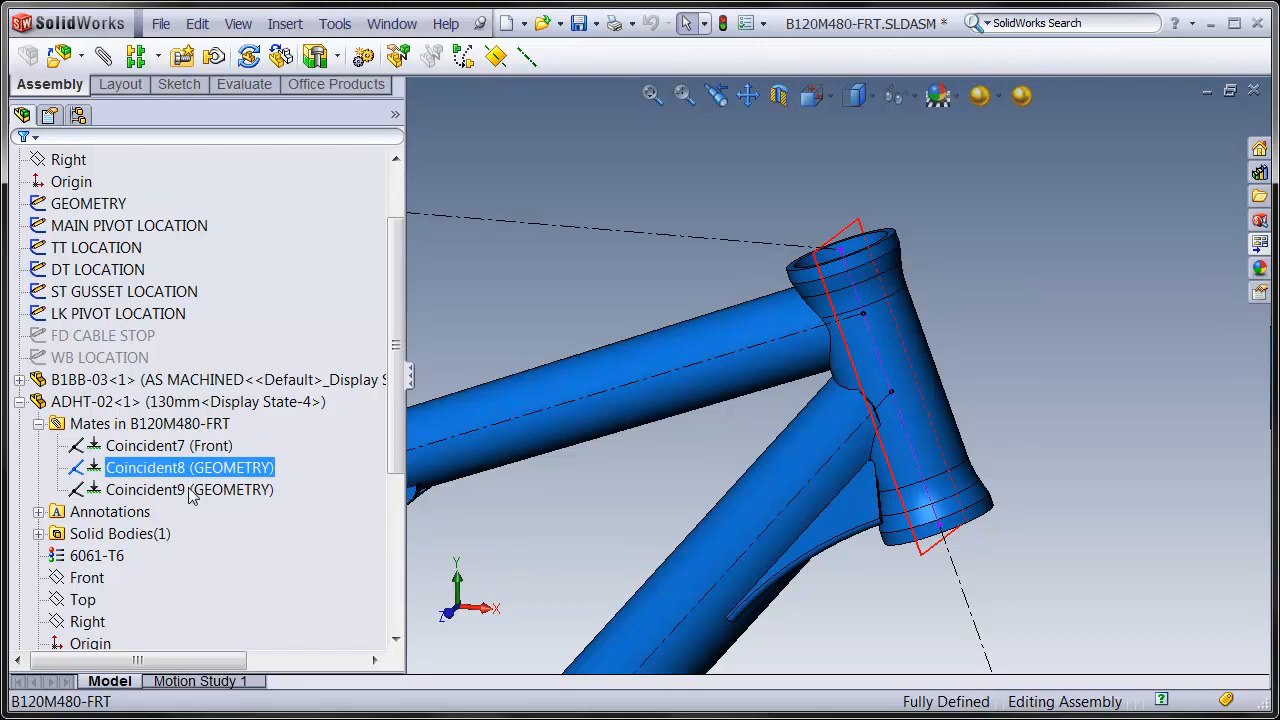
{"action": "left_click", "coordinate": [193, 489]}
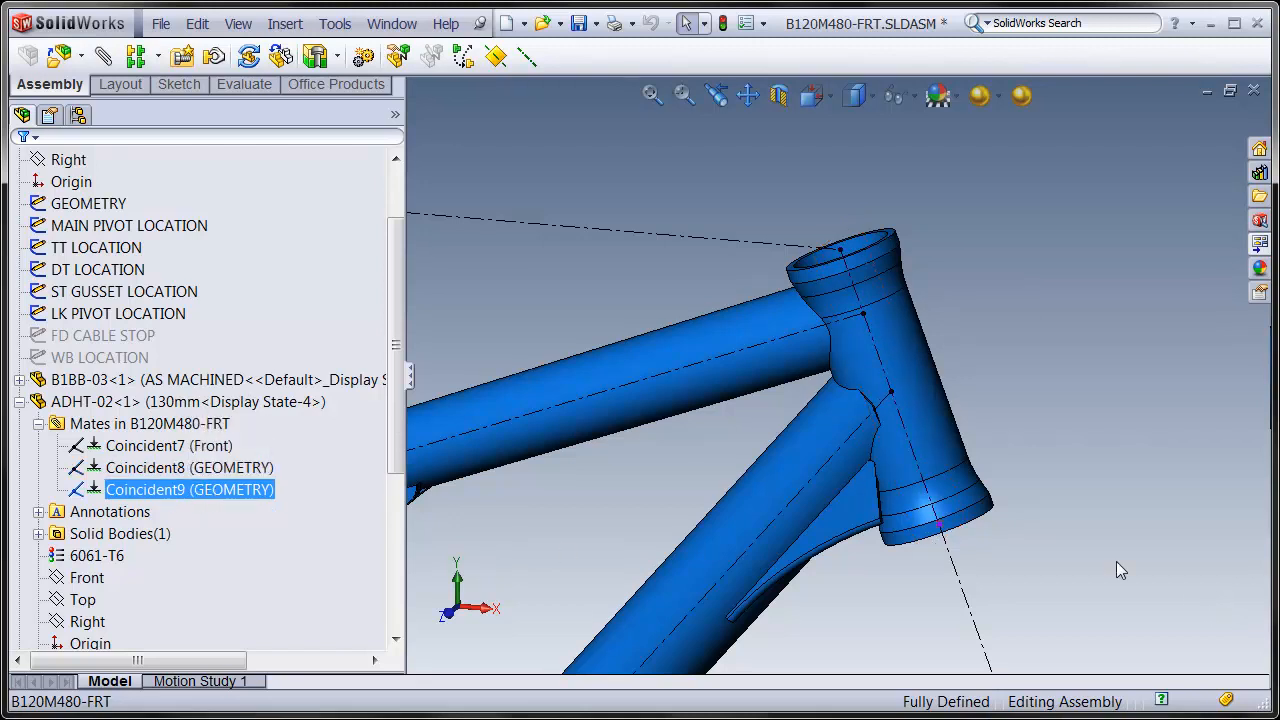
{"action": "left_click", "coordinate": [935, 432]}
{"action": "left_click", "coordinate": [1039, 404]}
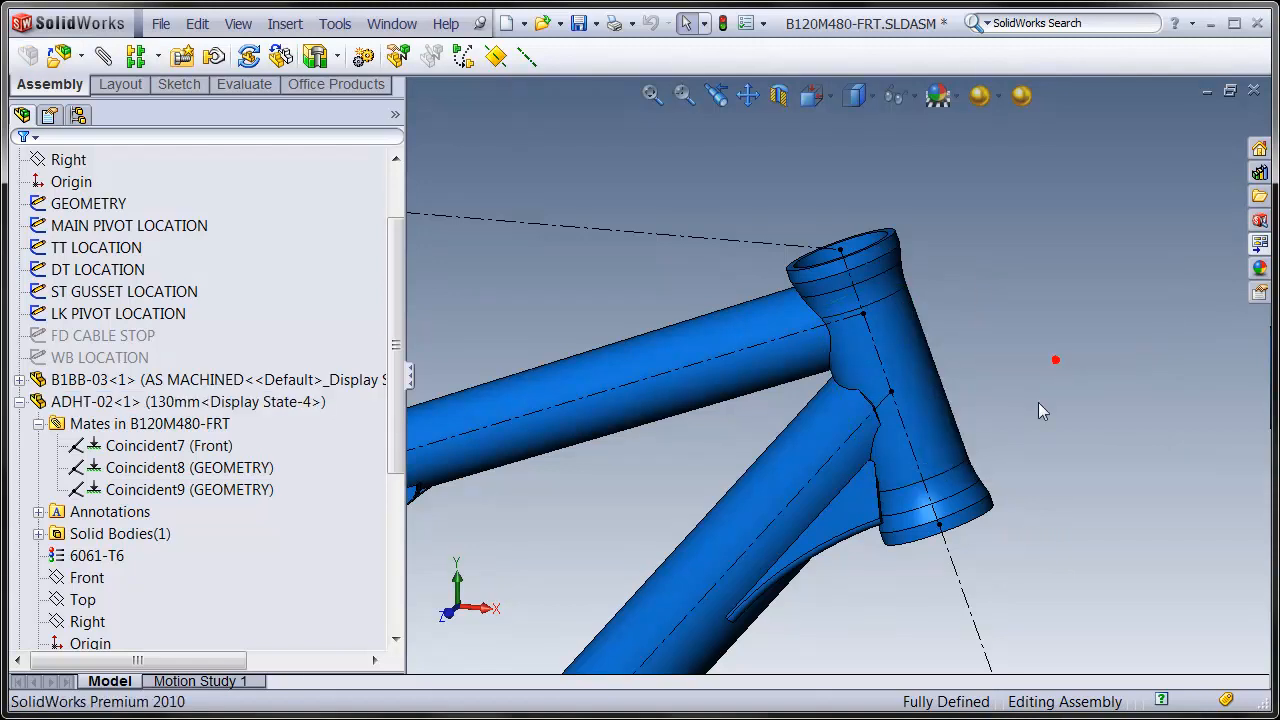
Step: Open the top tube part ADTT-06-B120m480 from the front triangle assembly in its own window
{"action": "key", "text": "f"}
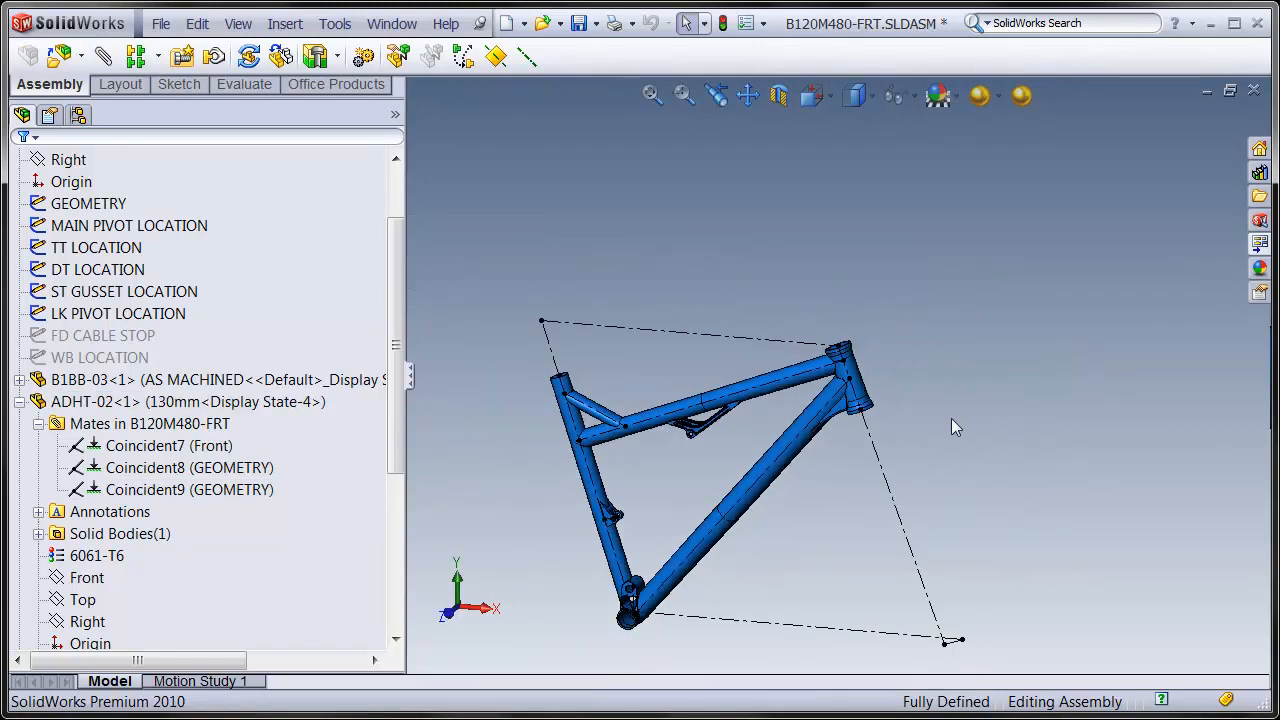
{"action": "key", "text": "space"}
{"action": "left_click", "coordinate": [990, 525]}
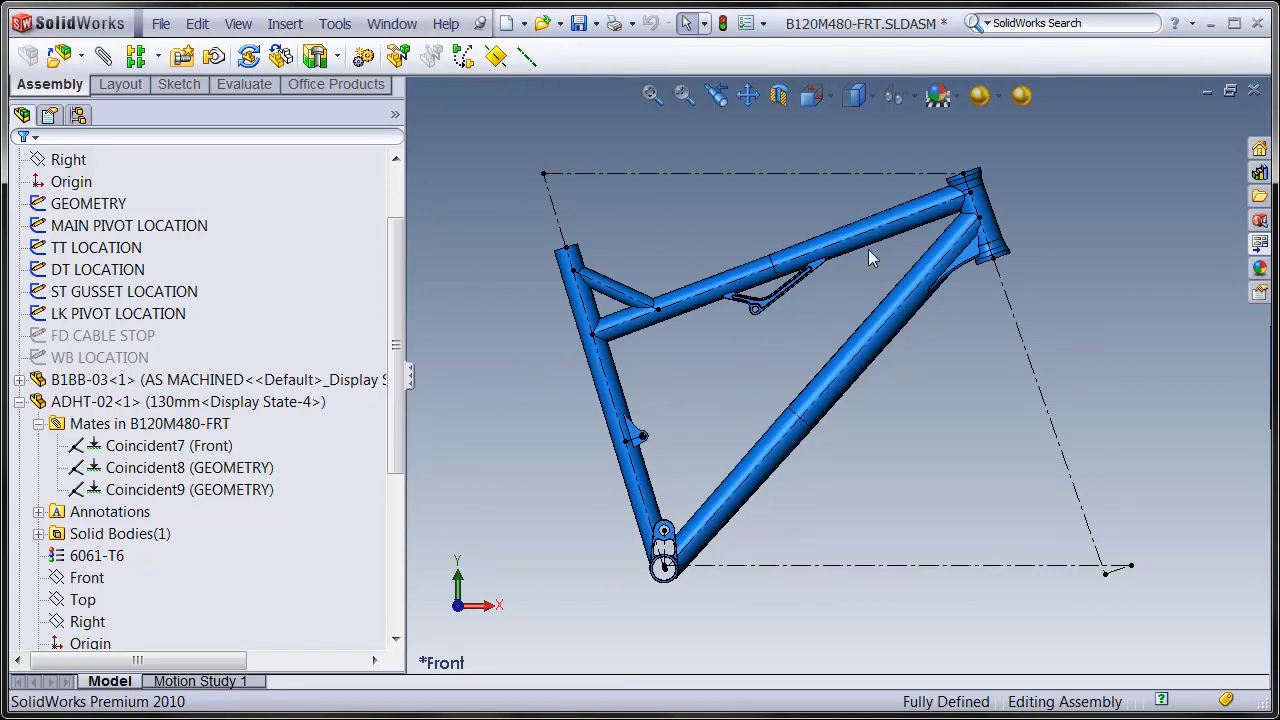
{"action": "scroll", "coordinate": [867, 236], "scroll_direction": "down", "scroll_amount": 5}
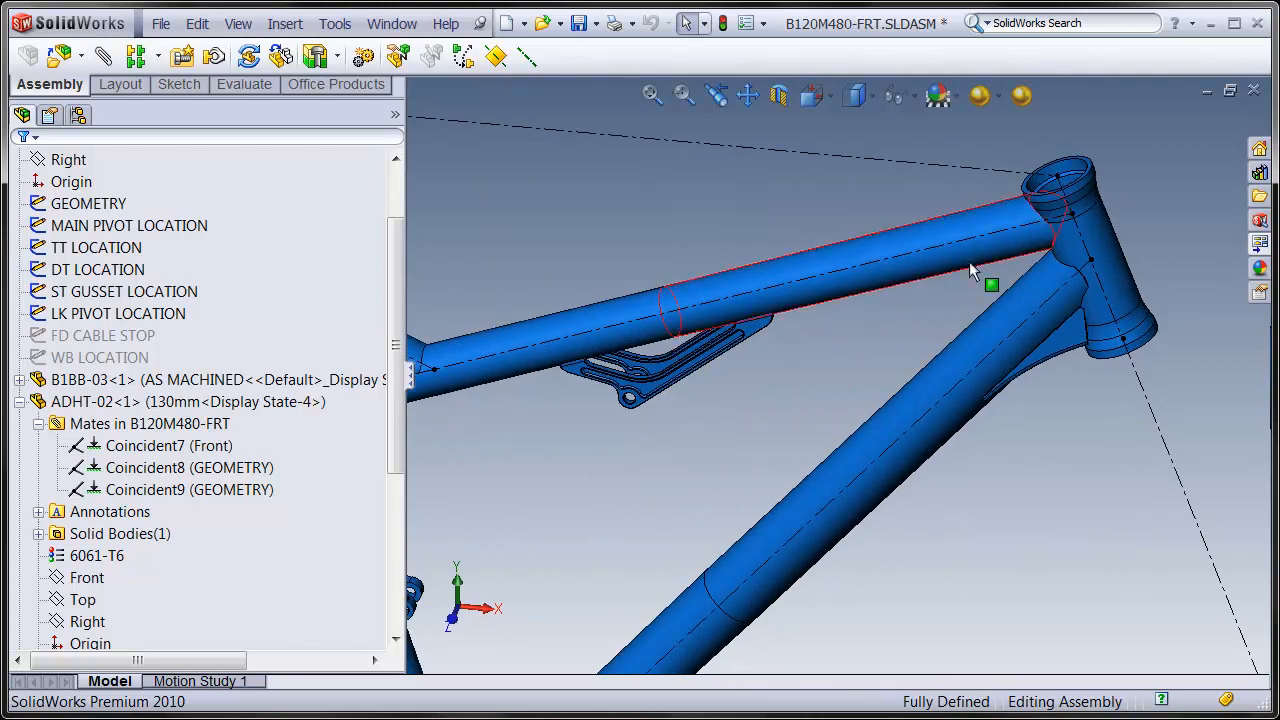
{"action": "scroll", "coordinate": [768, 330], "scroll_direction": "up", "scroll_amount": 3}
{"action": "scroll", "coordinate": [533, 402], "scroll_direction": "down", "scroll_amount": 3}
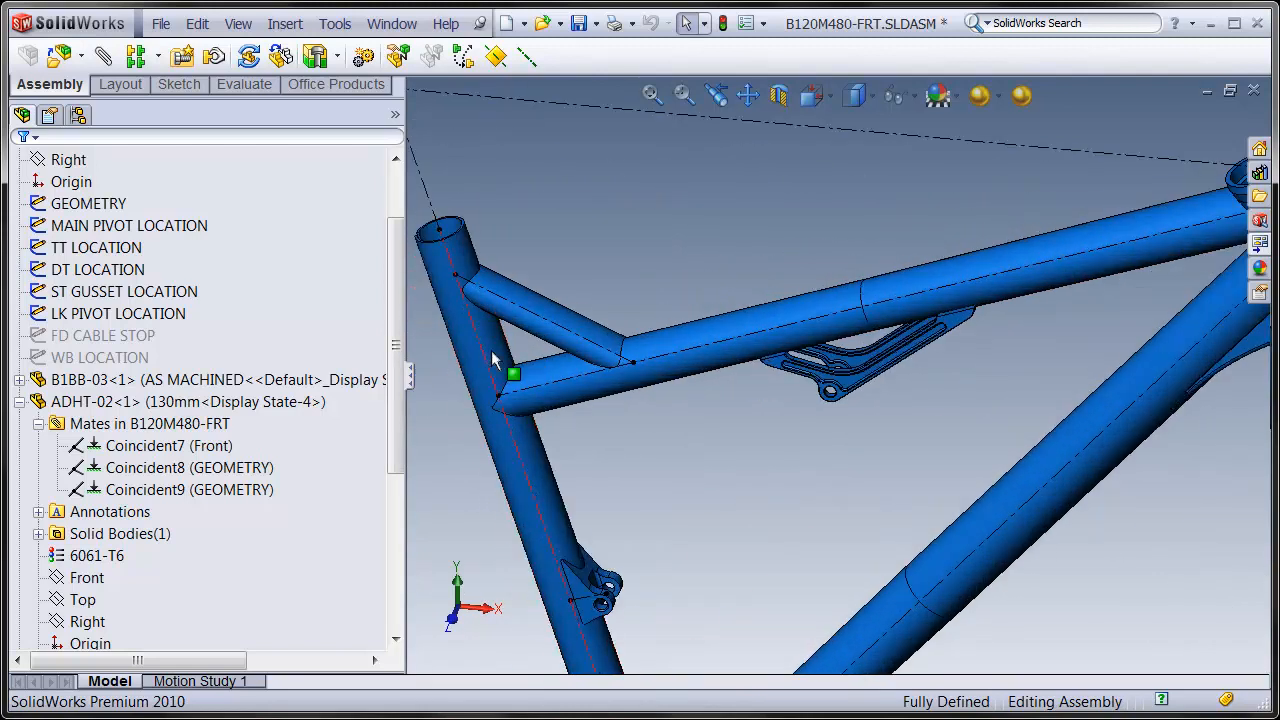
{"action": "scroll", "coordinate": [951, 349], "scroll_direction": "up", "scroll_amount": 3}
{"action": "scroll", "coordinate": [1046, 289], "scroll_direction": "down", "scroll_amount": 3}
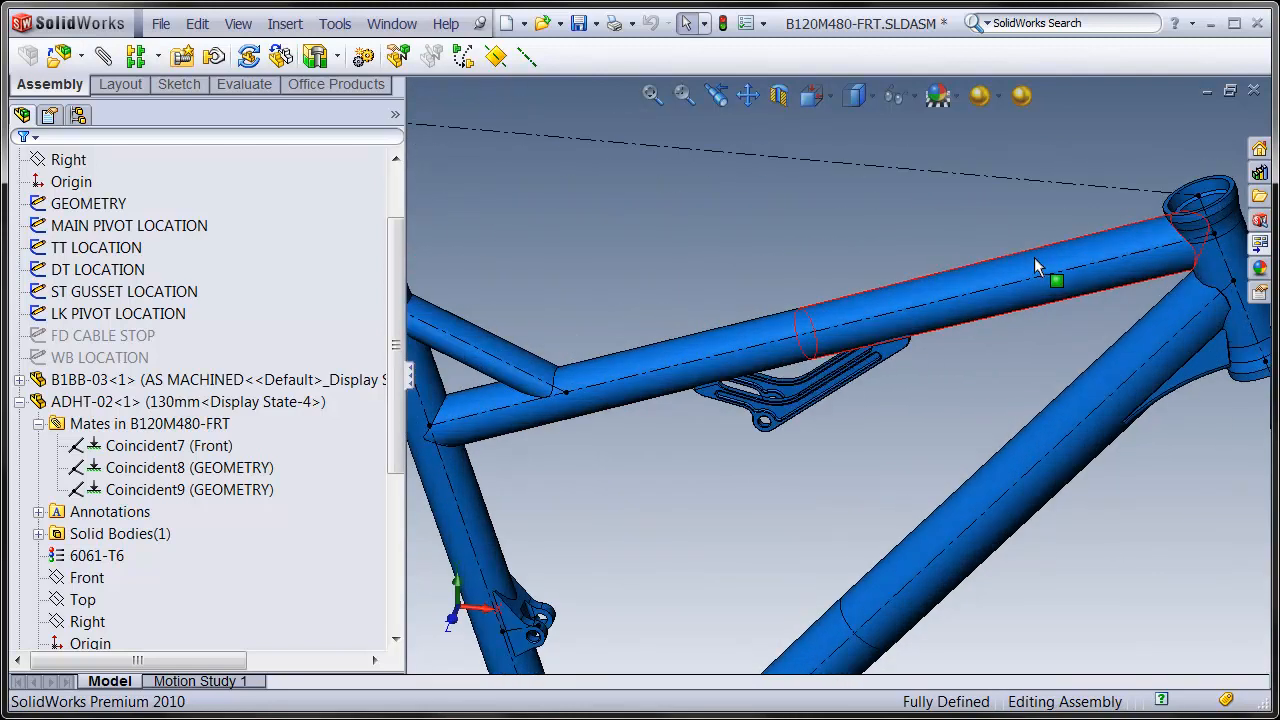
{"action": "left_click", "coordinate": [1035, 262]}
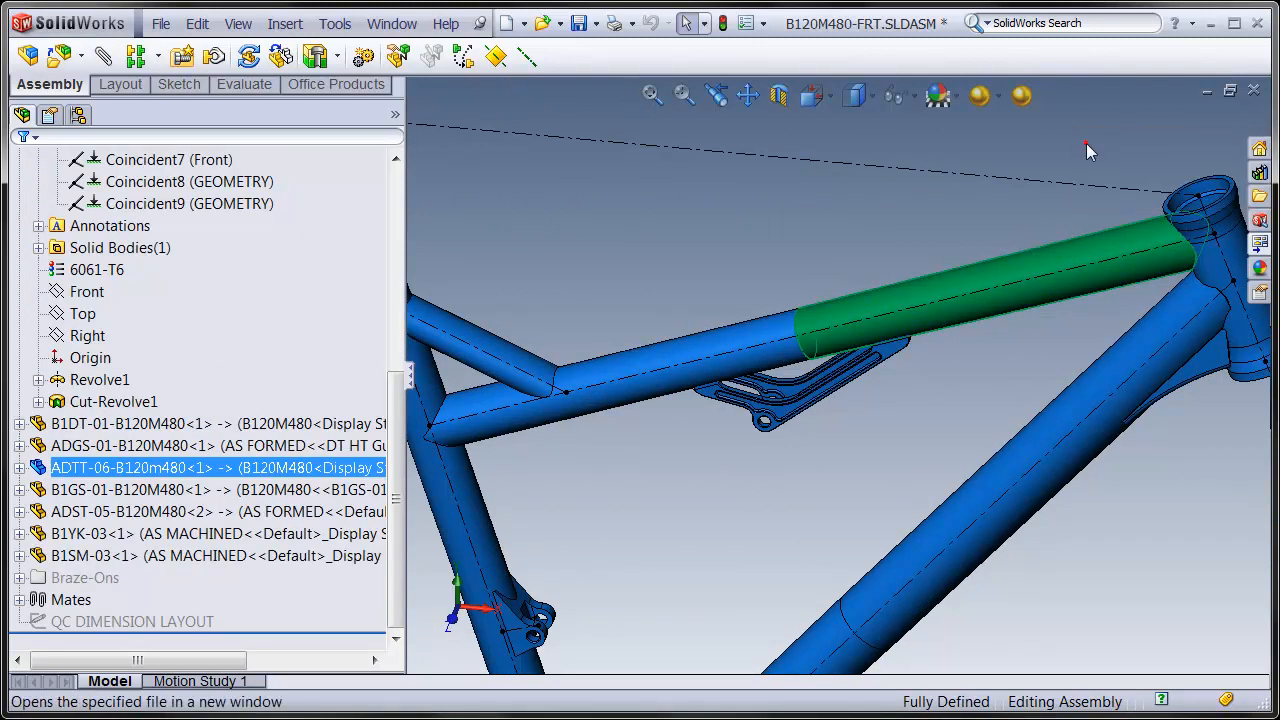
{"action": "left_click", "coordinate": [1088, 143]}
{"action": "left_click", "coordinate": [617, 380]}
{"action": "left_click", "coordinate": [721, 266]}
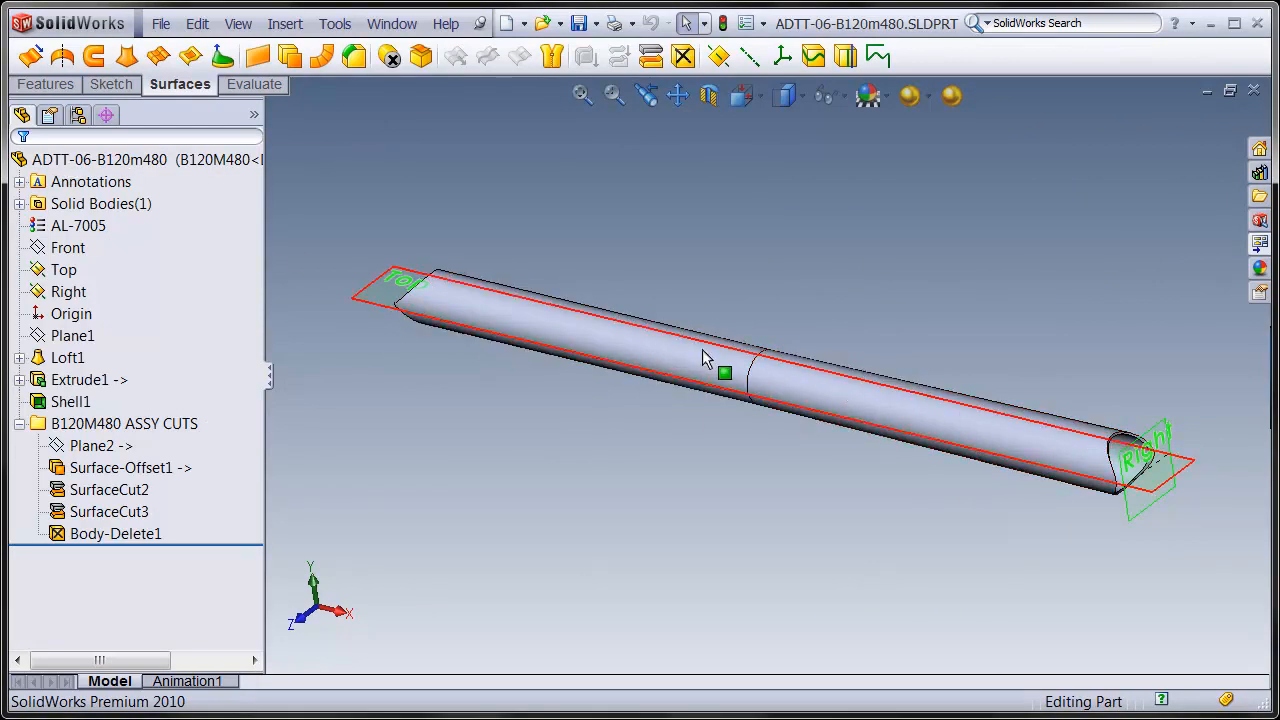
Step: Compare the top tube's AS FORMED configuration with B120M480, leave B120M480 active, and close the part
{"action": "left_click", "coordinate": [78, 115]}
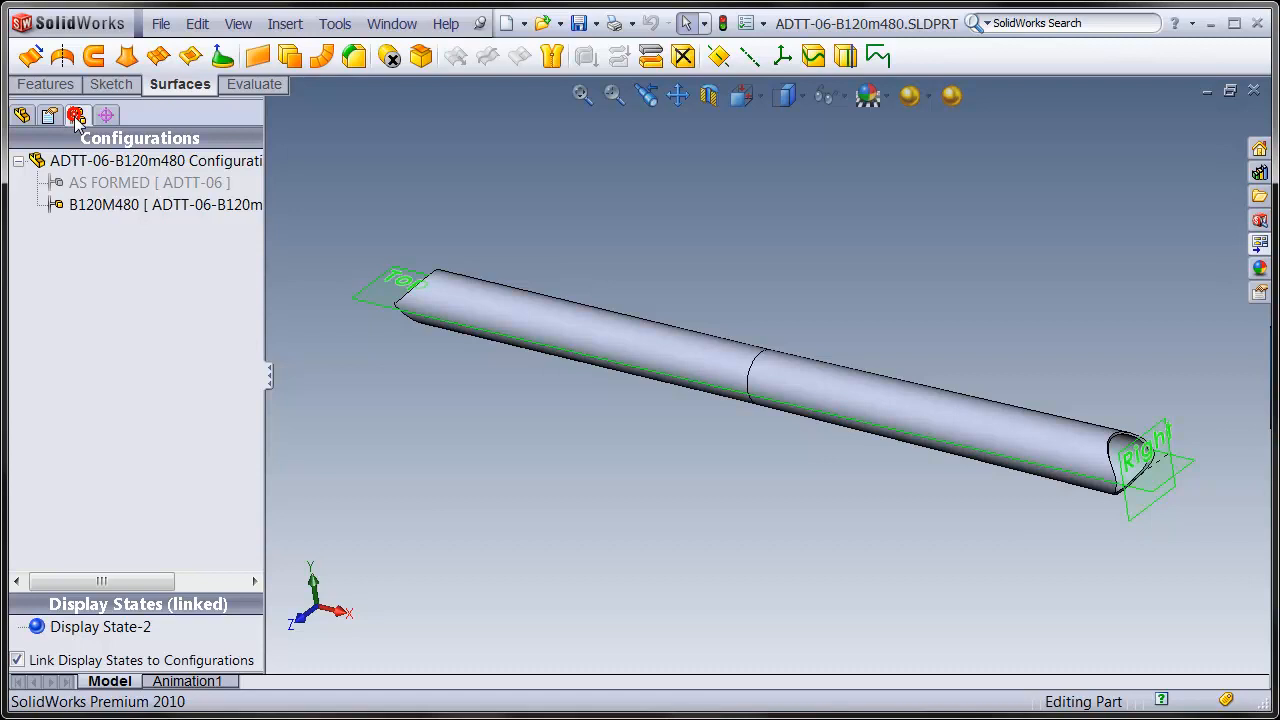
{"action": "double_click", "coordinate": [86, 183]}
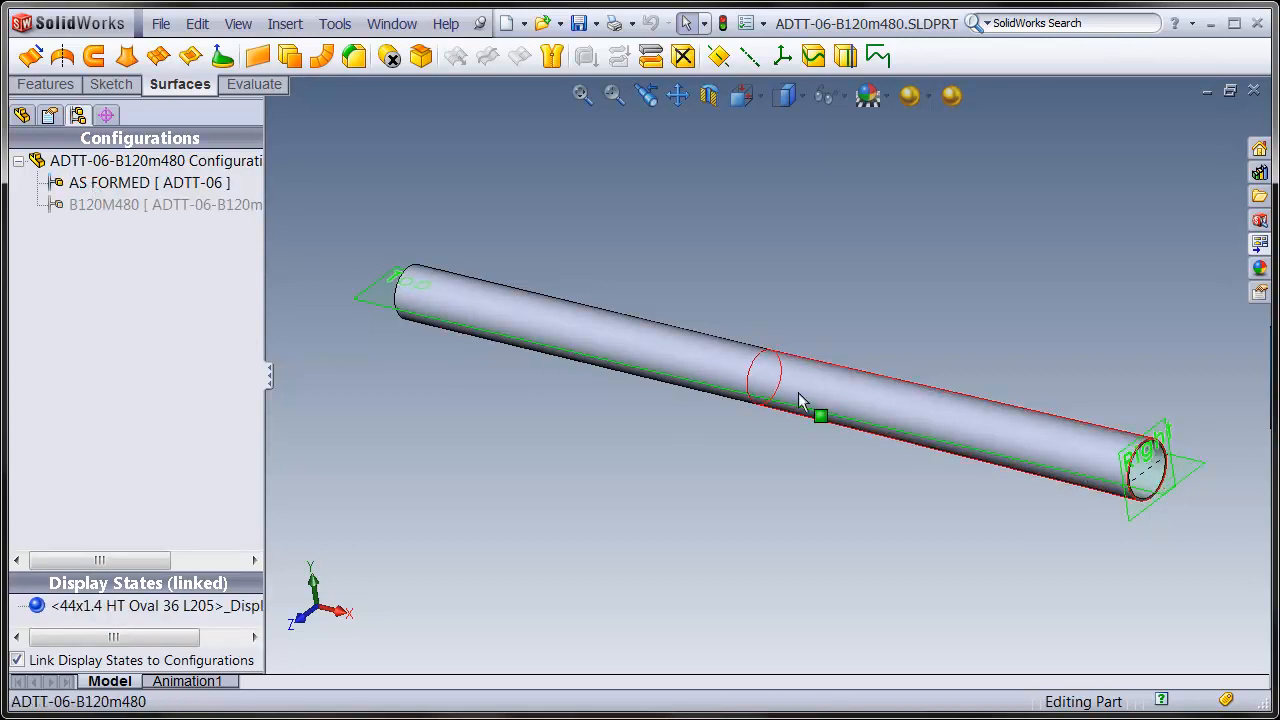
{"action": "double_click", "coordinate": [115, 207]}
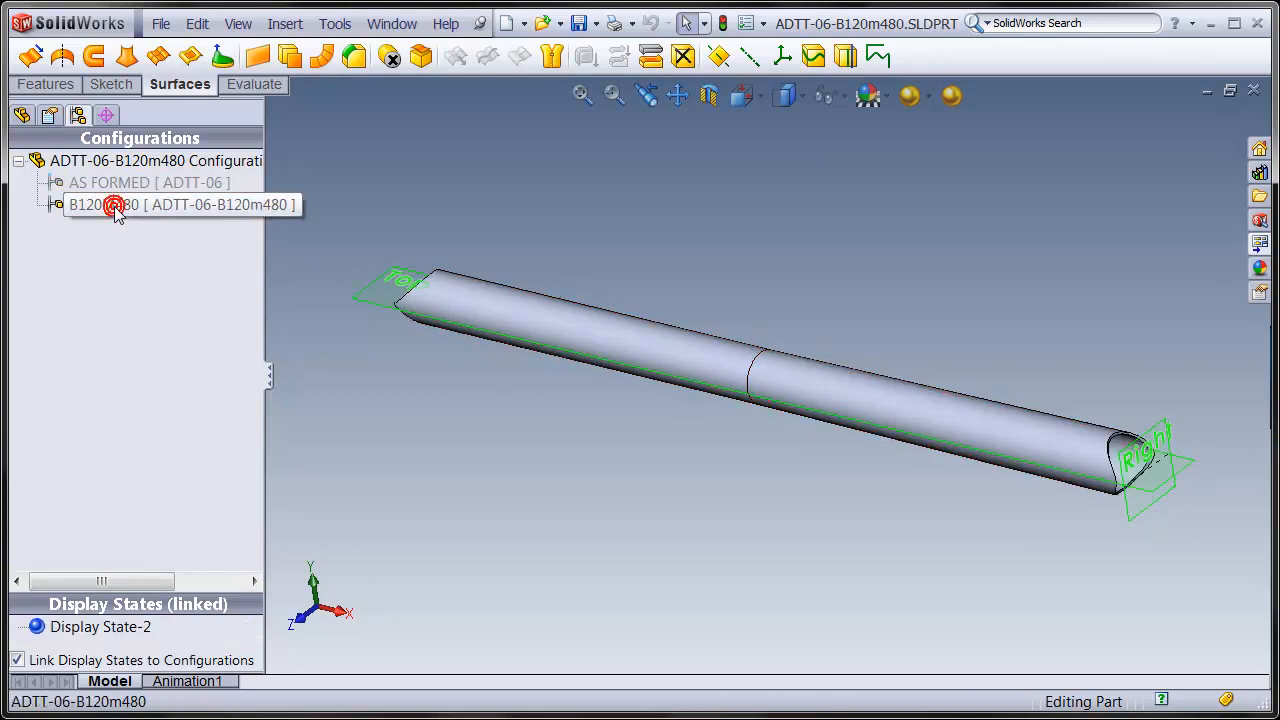
{"action": "left_click", "coordinate": [540, 450]}
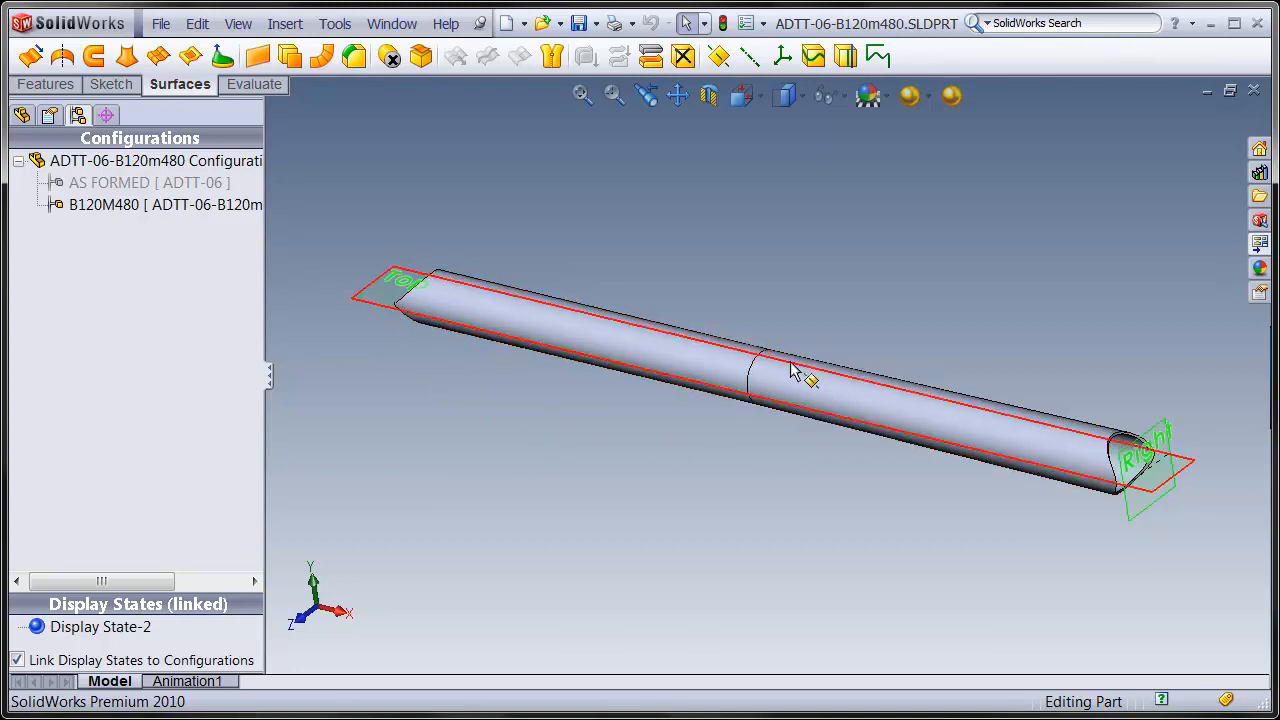
{"action": "left_click", "coordinate": [1253, 92]}
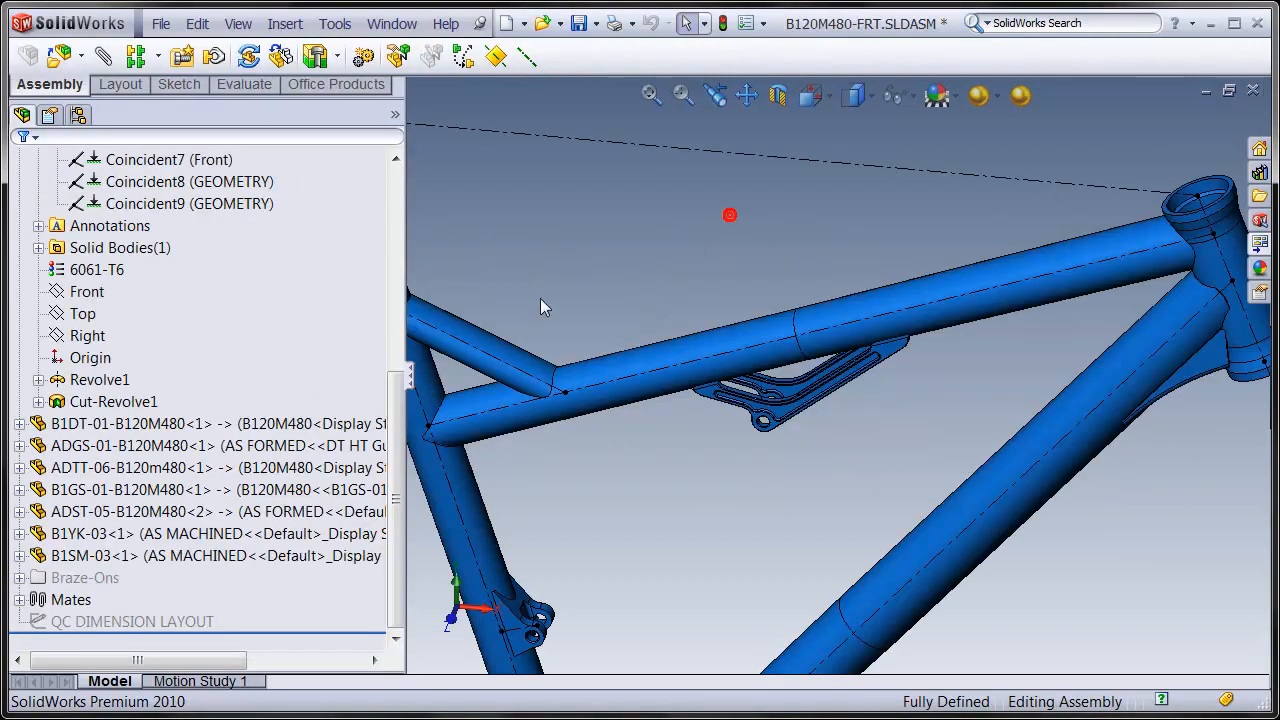
Step: Start editing the top tube part in the context of the front triangle assembly
{"action": "key", "text": "ctrl+1"}
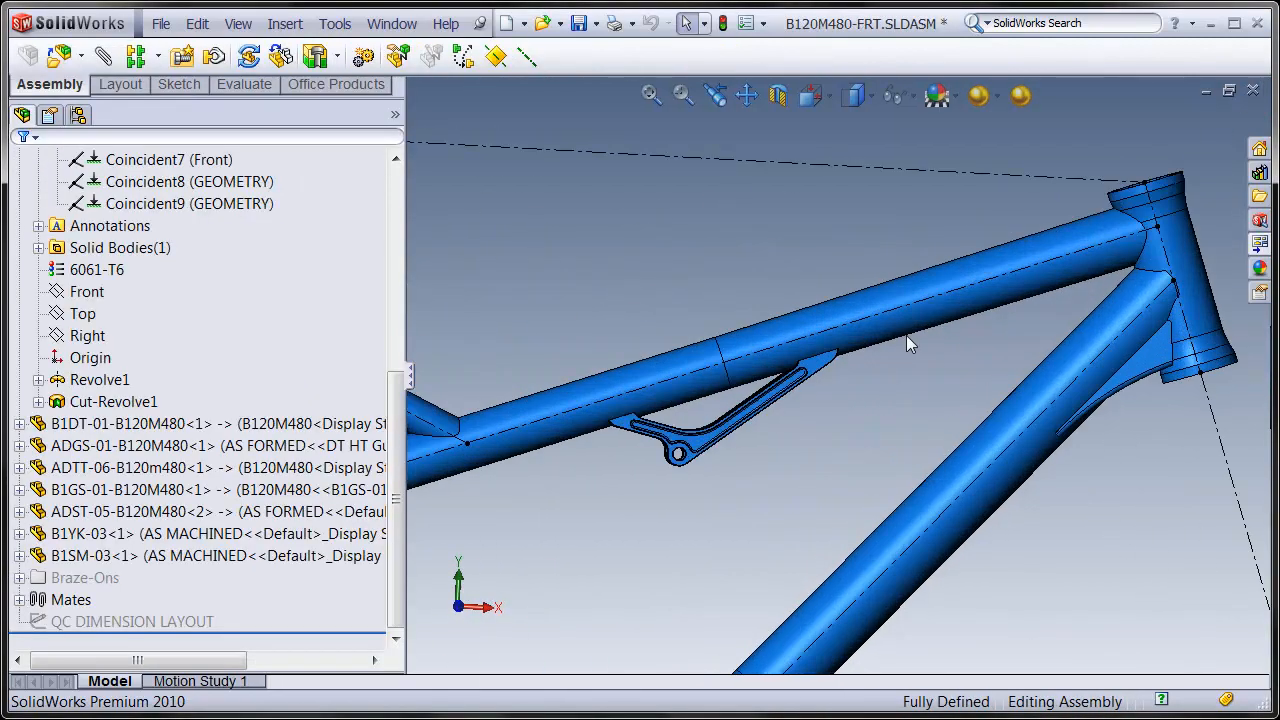
{"action": "left_click", "coordinate": [908, 345]}
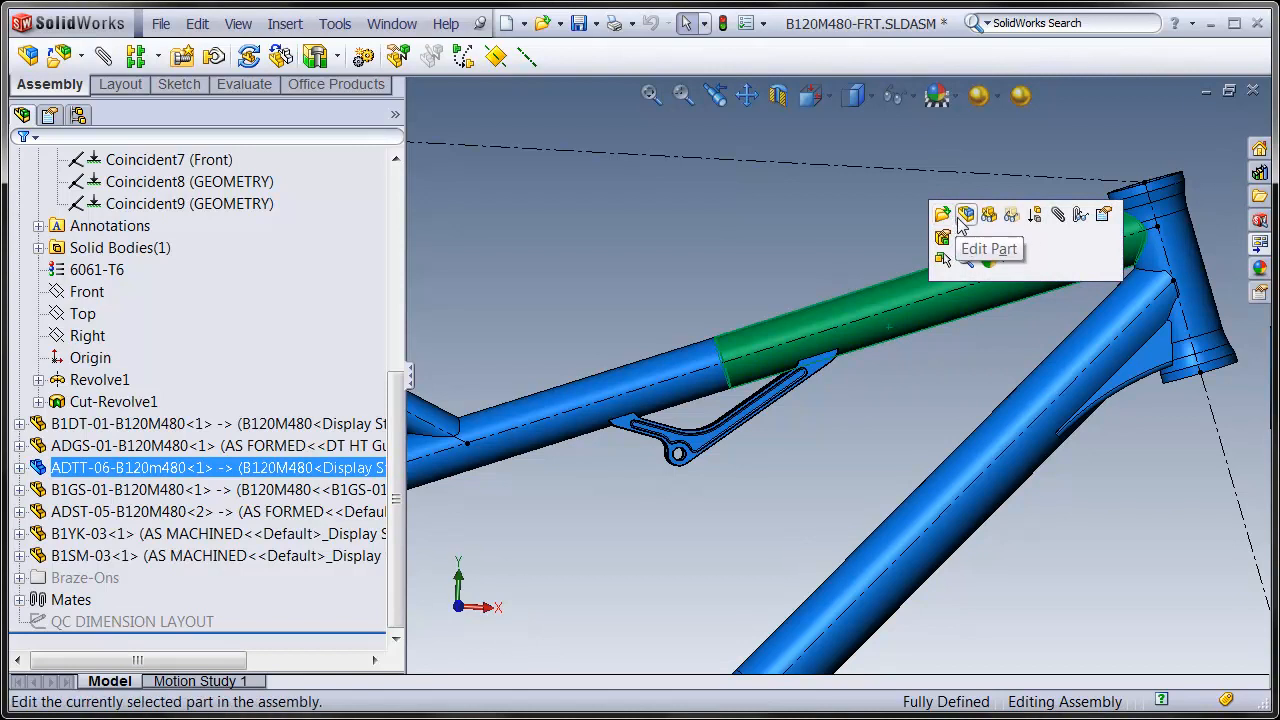
{"action": "left_click", "coordinate": [965, 214]}
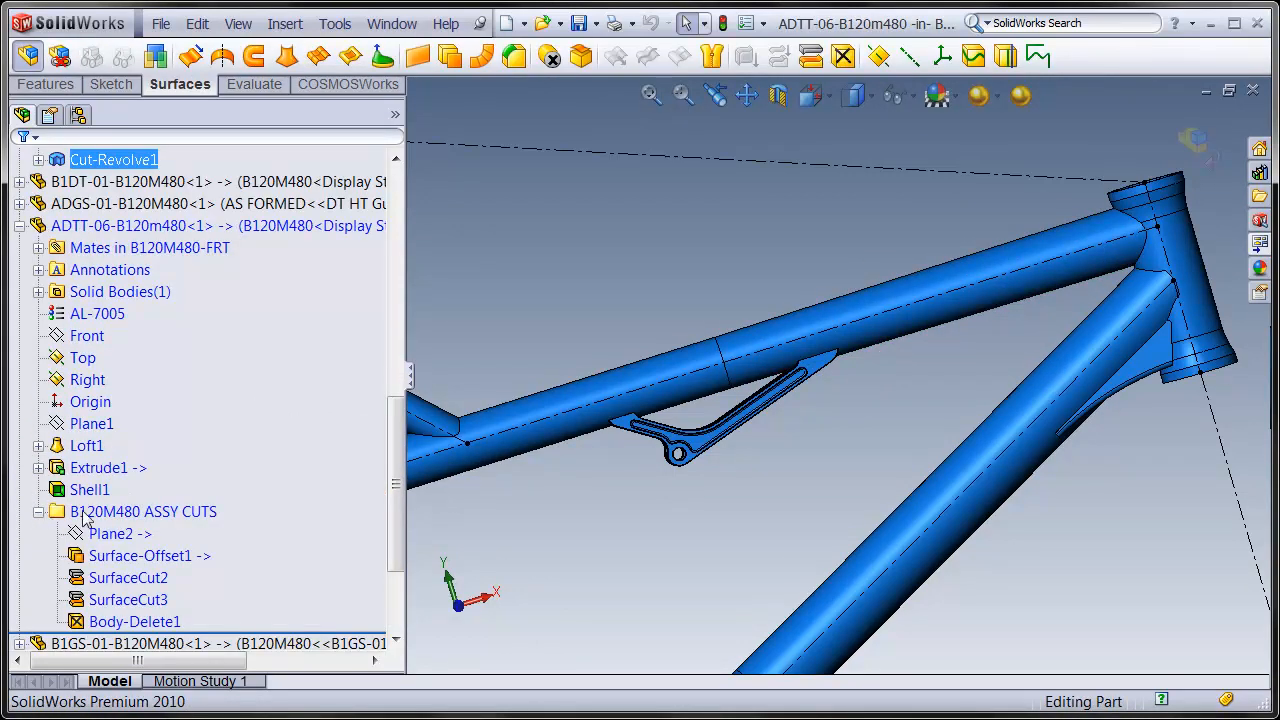
Step: Inspect the faces referenced by the top tube's Surface-Offset1 feature, accept it, and return to editing the front triangle assembly
{"action": "left_click", "coordinate": [145, 565]}
{"action": "left_click", "coordinate": [158, 503]}
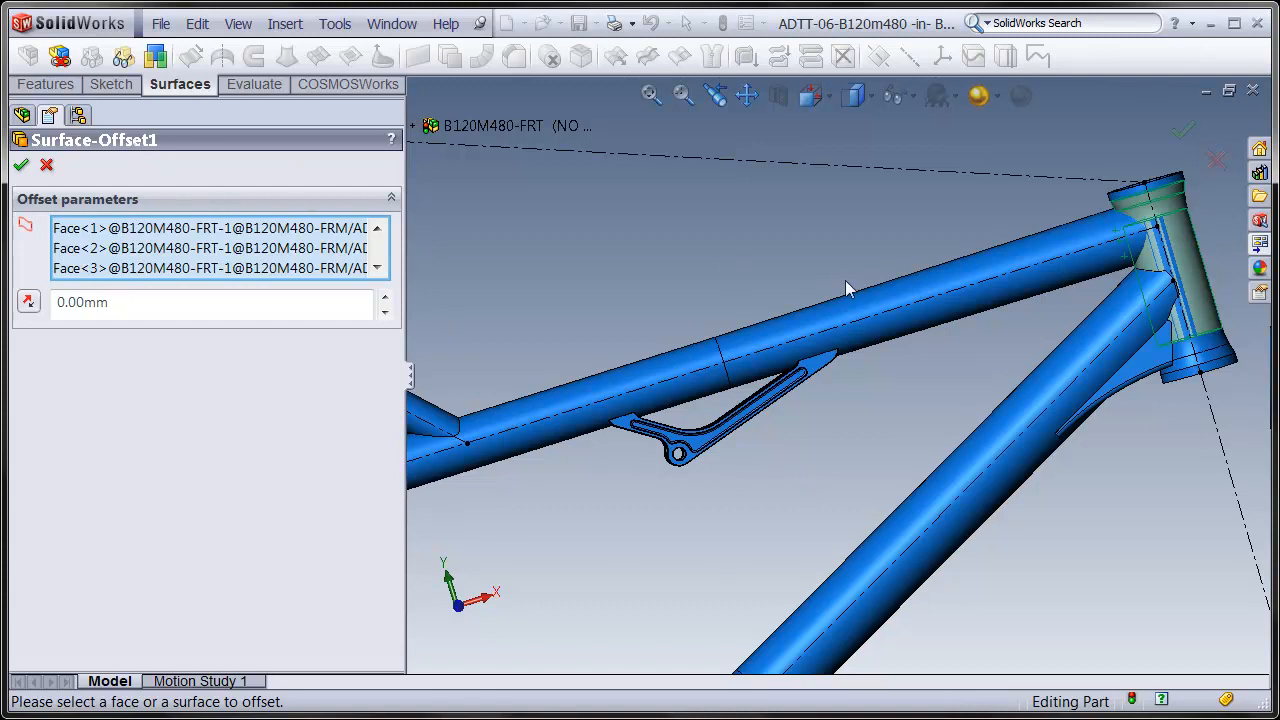
{"action": "scroll", "coordinate": [730, 320], "scroll_direction": "up", "scroll_amount": 4}
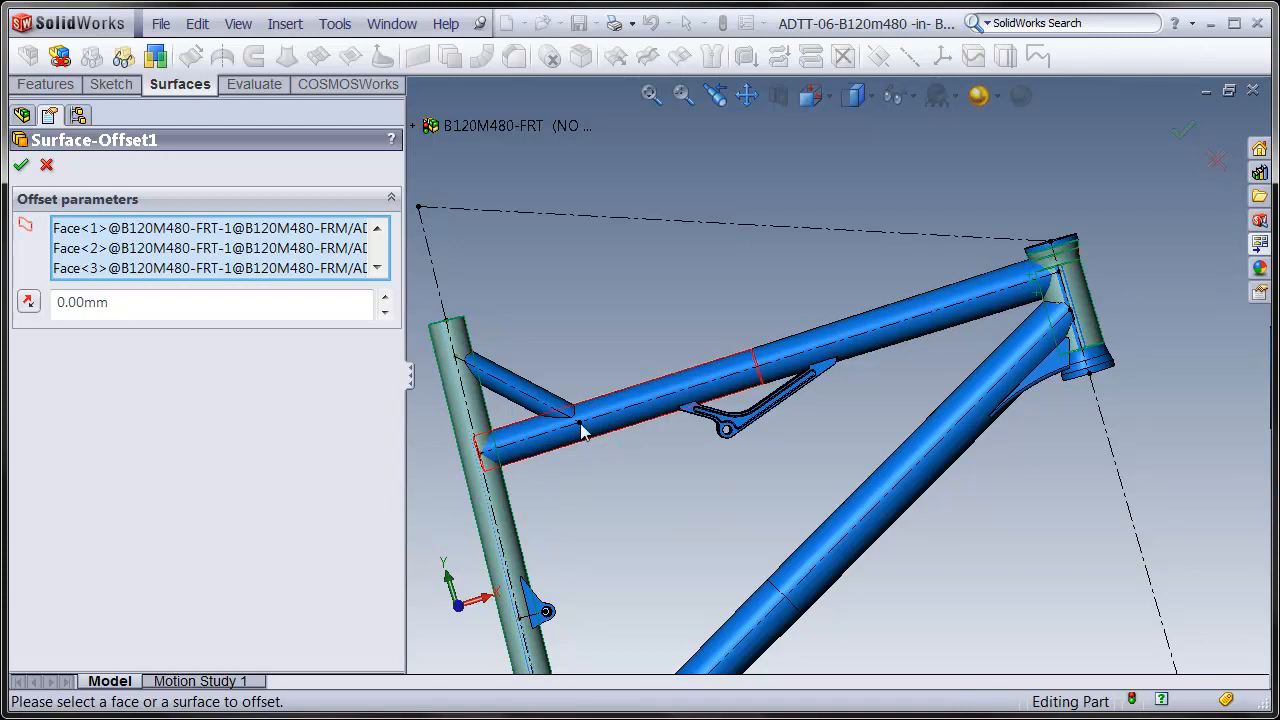
{"action": "left_click", "coordinate": [1190, 132]}
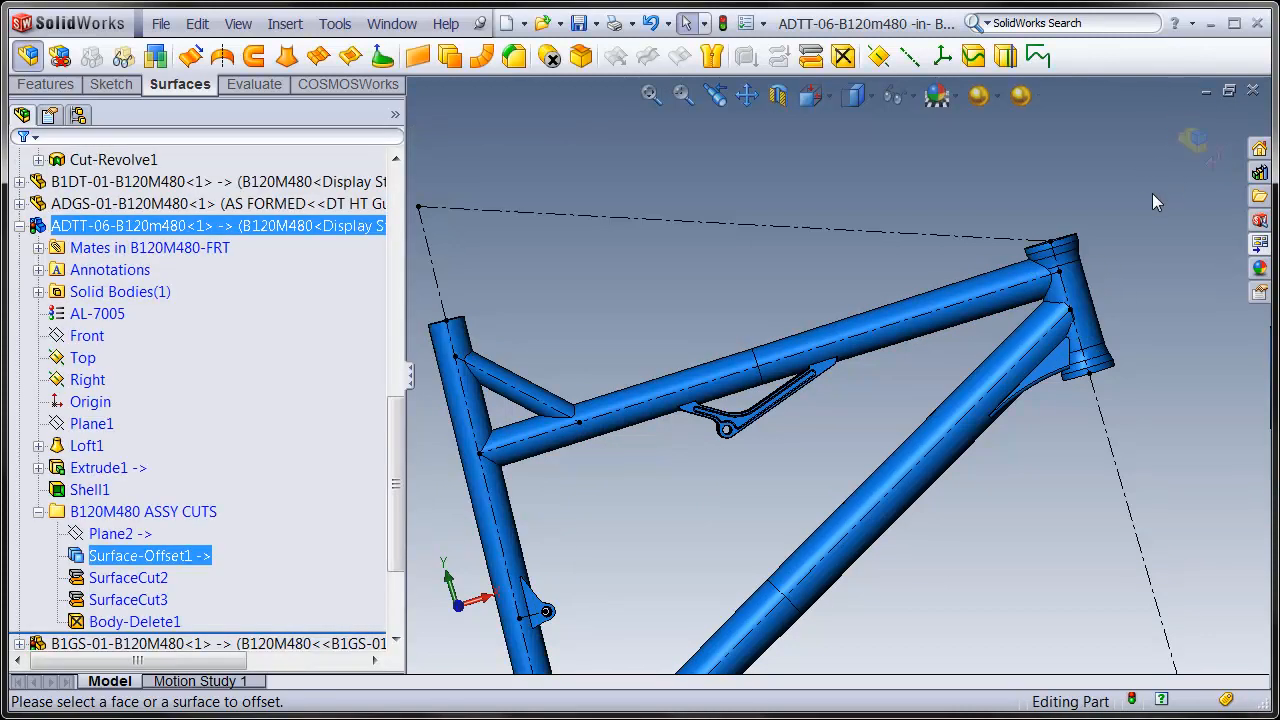
{"action": "left_click", "coordinate": [1190, 136]}
Step: Open the top tube part in its own window and roll its feature history back to just after Plane2
{"action": "left_click", "coordinate": [955, 322]}
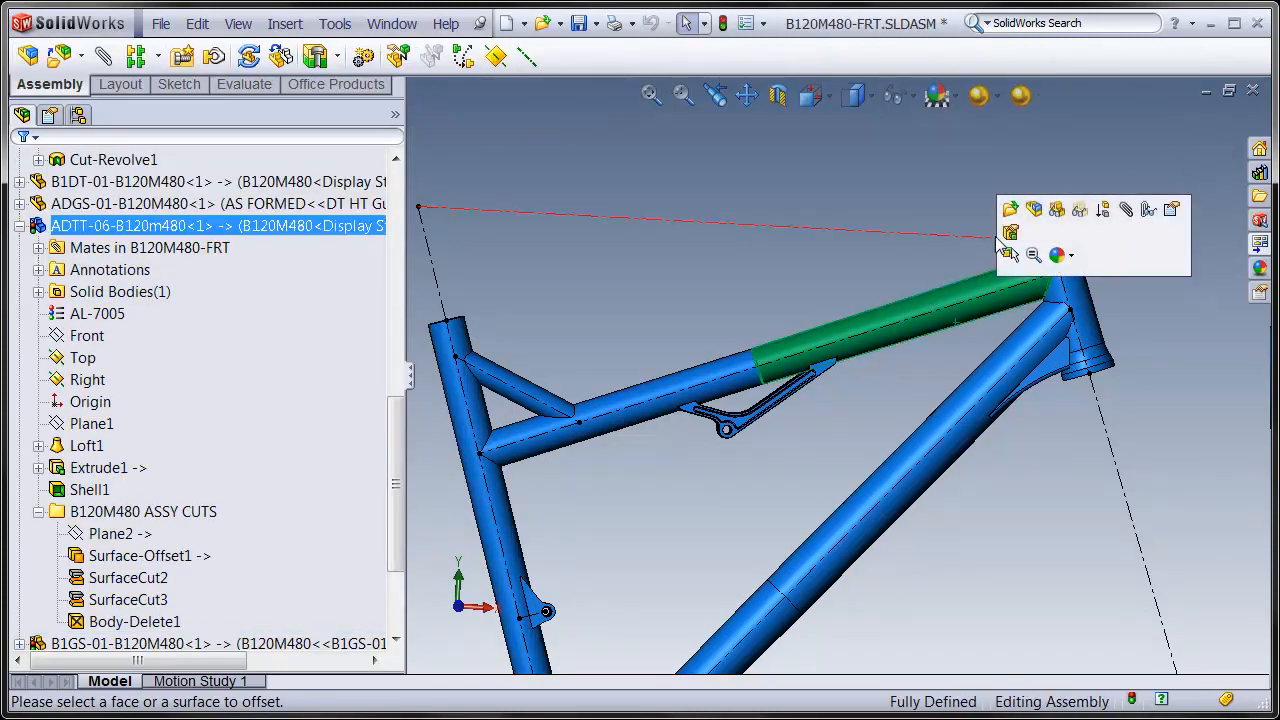
{"action": "left_click", "coordinate": [1010, 232]}
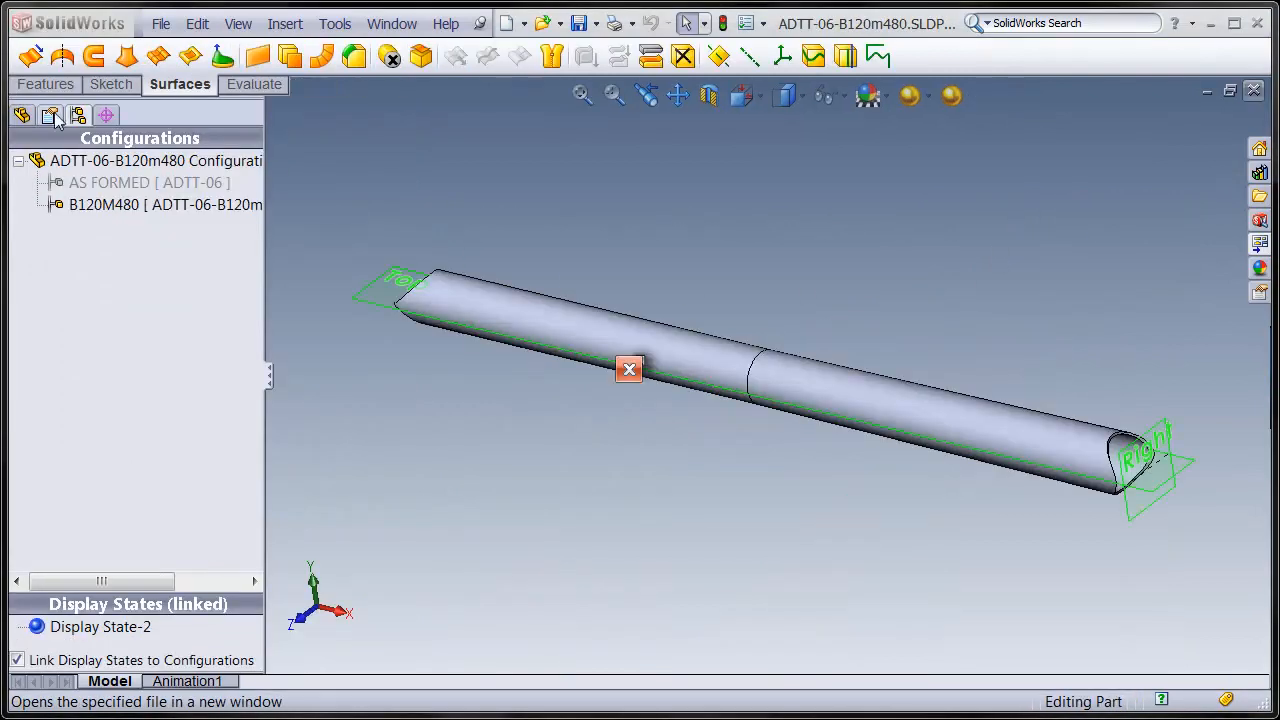
{"action": "left_click", "coordinate": [22, 116]}
{"action": "left_click_drag", "start_coordinate": [220, 543], "coordinate": [268, 457]}
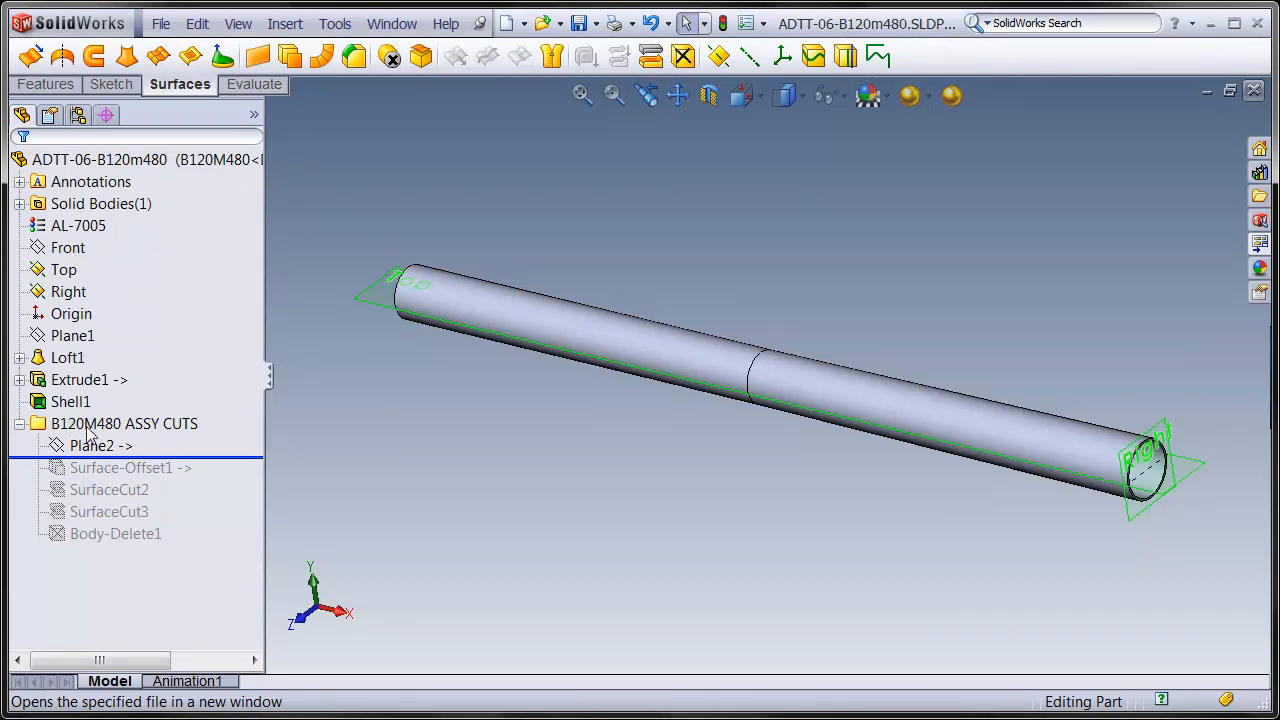
Step: Roll the history forward past Surface-Offset1 and highlight the offset seat tube and head tube surfaces to examine them
{"action": "left_click_drag", "start_coordinate": [223, 457], "coordinate": [220, 500]}
{"action": "left_click", "coordinate": [132, 490]}
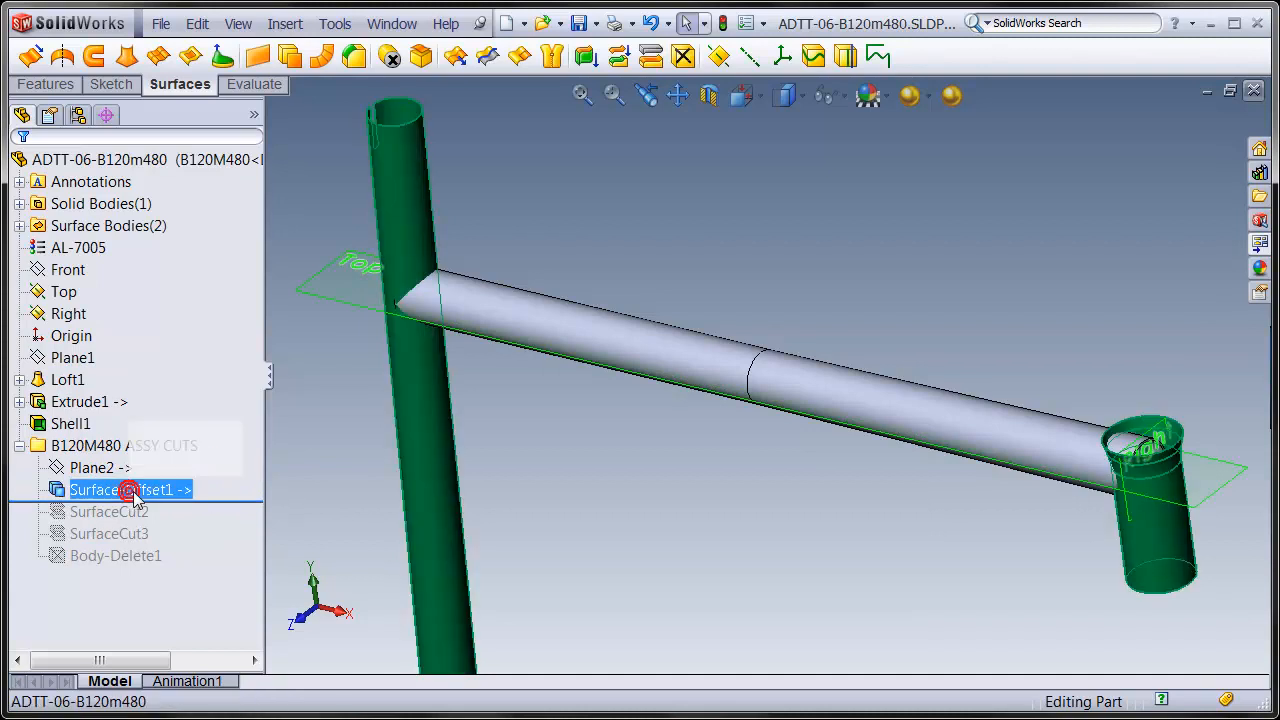
{"action": "left_click", "coordinate": [880, 603]}
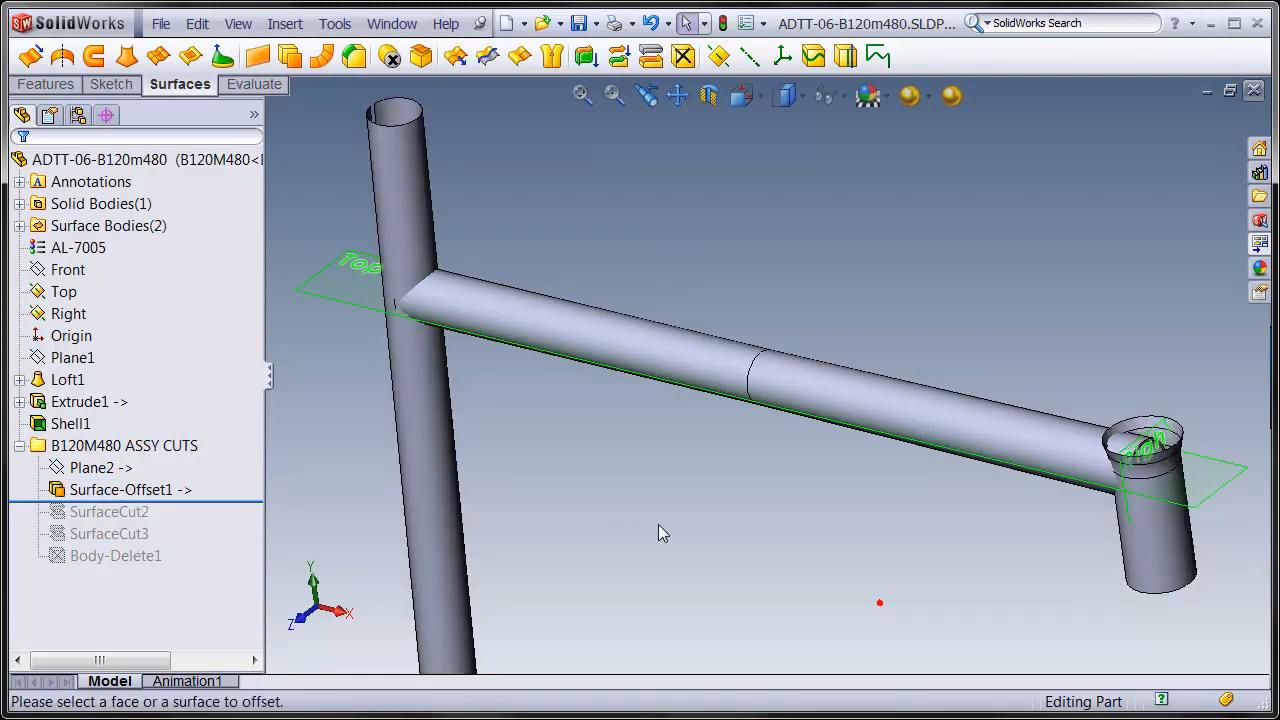
{"action": "left_click", "coordinate": [406, 168]}
{"action": "left_click", "coordinate": [1146, 546]}
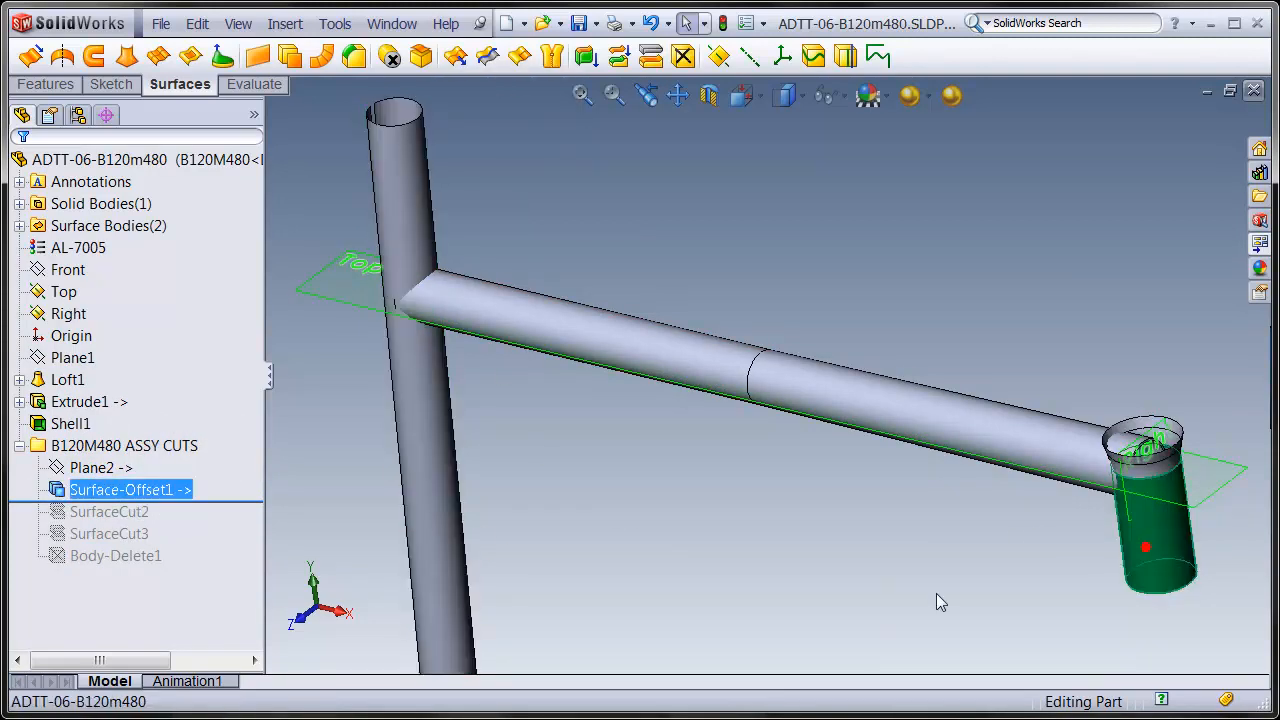
{"action": "left_click", "coordinate": [936, 593]}
Step: Roll the history forward past SurfaceCut2 and examine the cut at the head tube end of the top tube
{"action": "left_click_drag", "start_coordinate": [218, 500], "coordinate": [210, 523]}
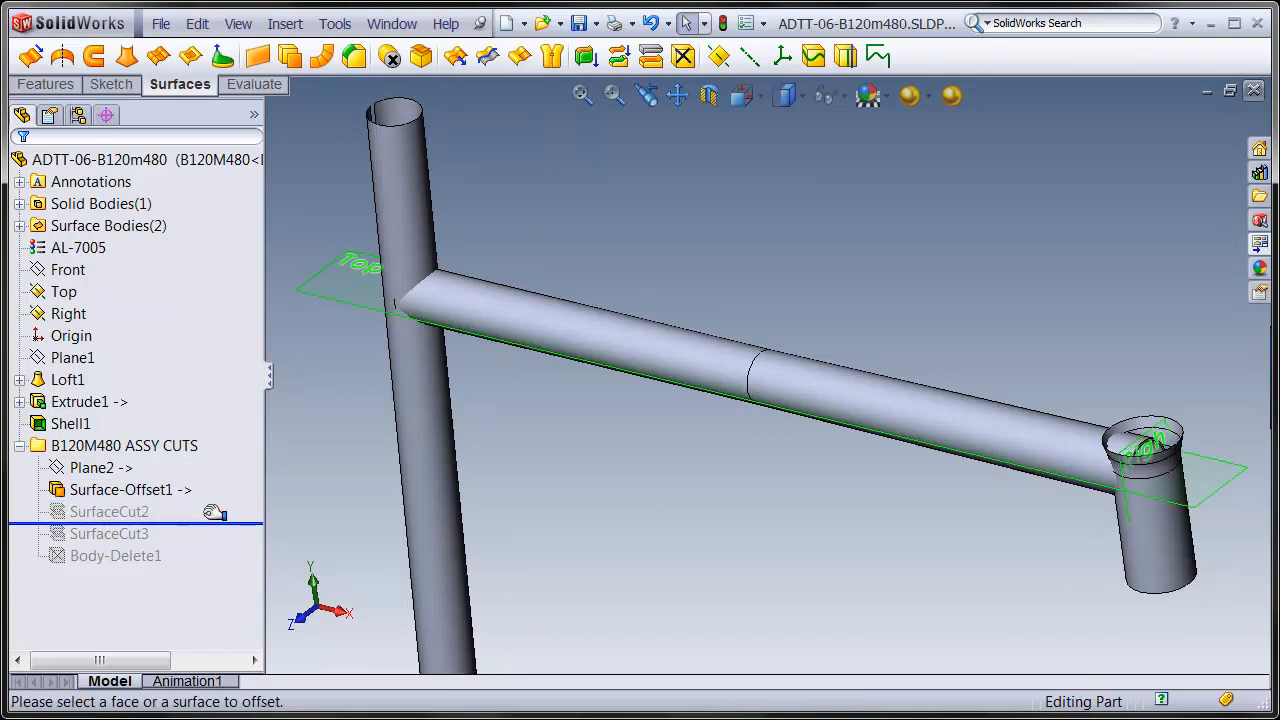
{"action": "left_click", "coordinate": [103, 511]}
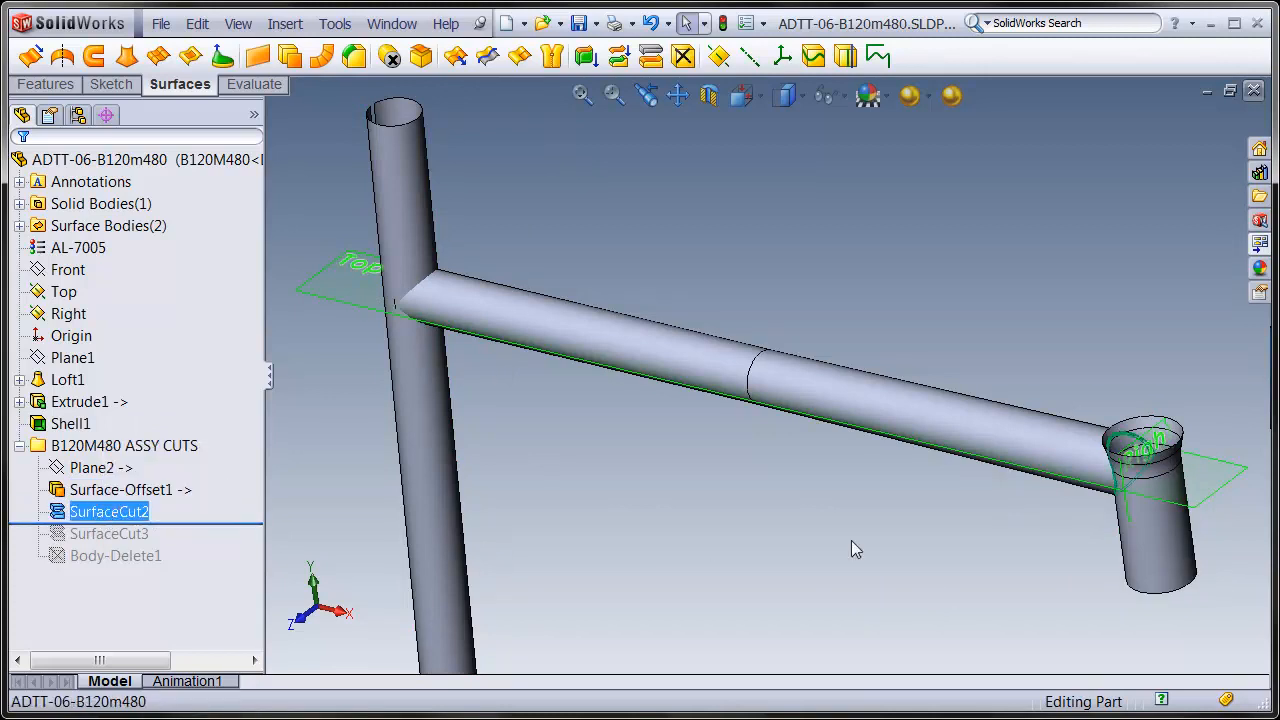
{"action": "scroll", "coordinate": [1072, 460], "scroll_direction": "down", "scroll_amount": 5}
{"action": "scroll", "coordinate": [743, 434], "scroll_direction": "up", "scroll_amount": 5}
{"action": "middle_click_drag", "start_coordinate": [515, 365], "coordinate": [443, 460]}
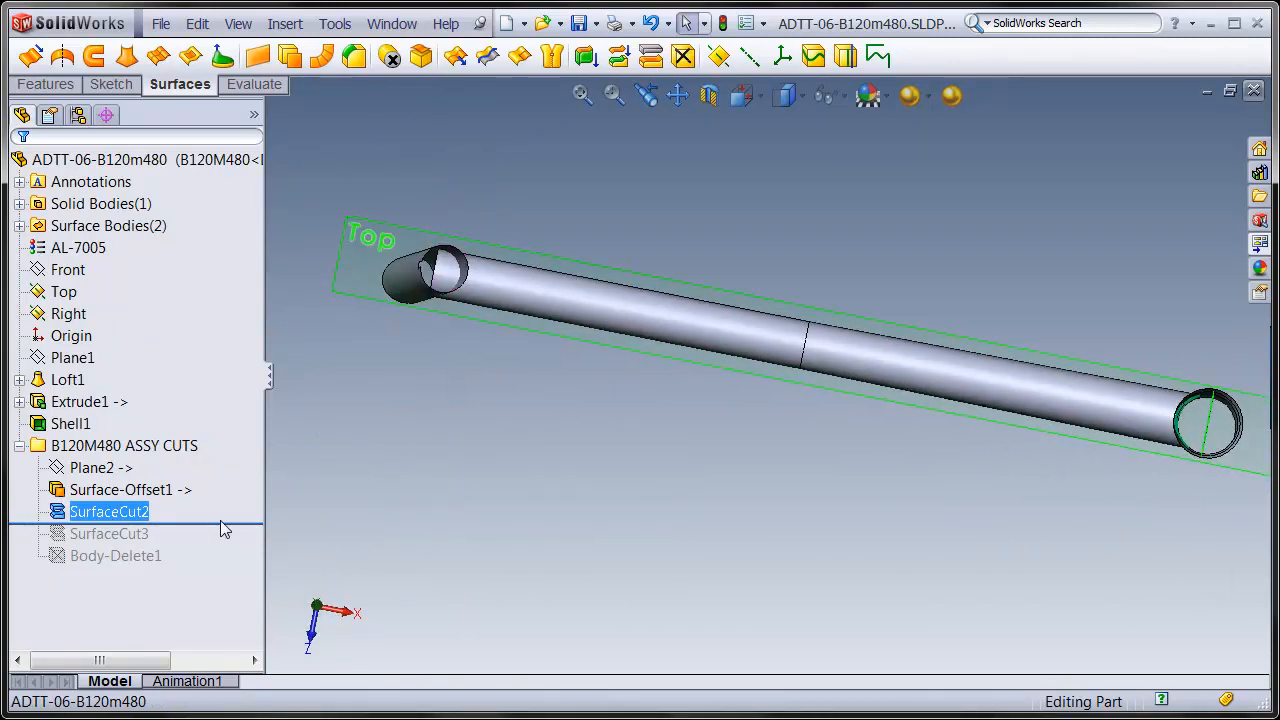
Step: Roll the history forward past SurfaceCut3 and examine both surface cuts and the trimmed tube body
{"action": "left_click_drag", "start_coordinate": [224, 523], "coordinate": [220, 545]}
{"action": "middle_click_drag", "start_coordinate": [459, 496], "coordinate": [634, 363]}
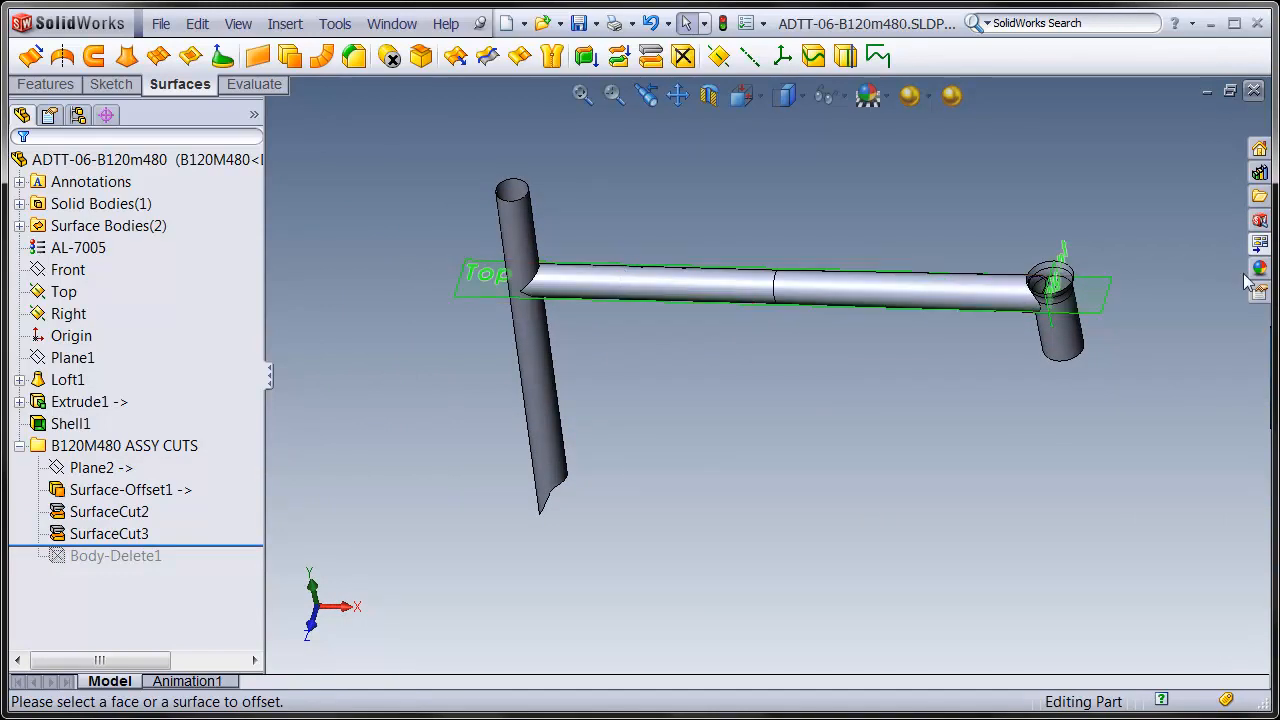
{"action": "left_click", "coordinate": [112, 511]}
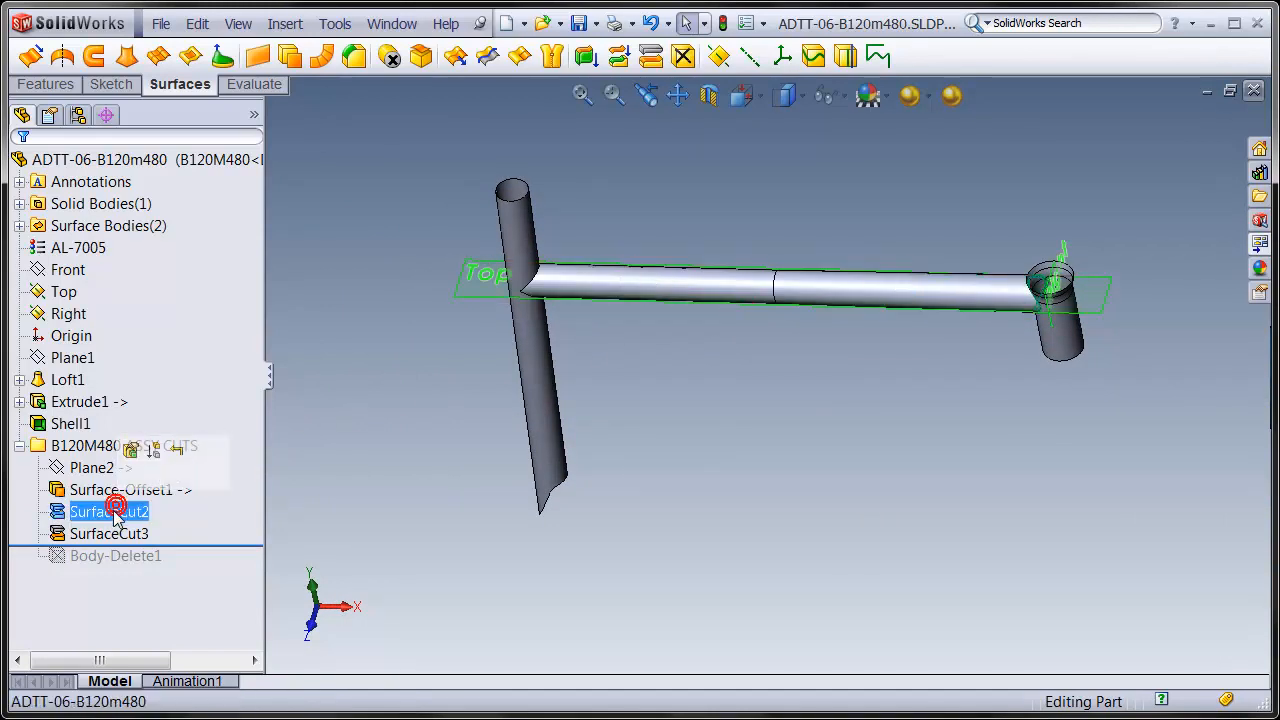
{"action": "left_click", "coordinate": [368, 540]}
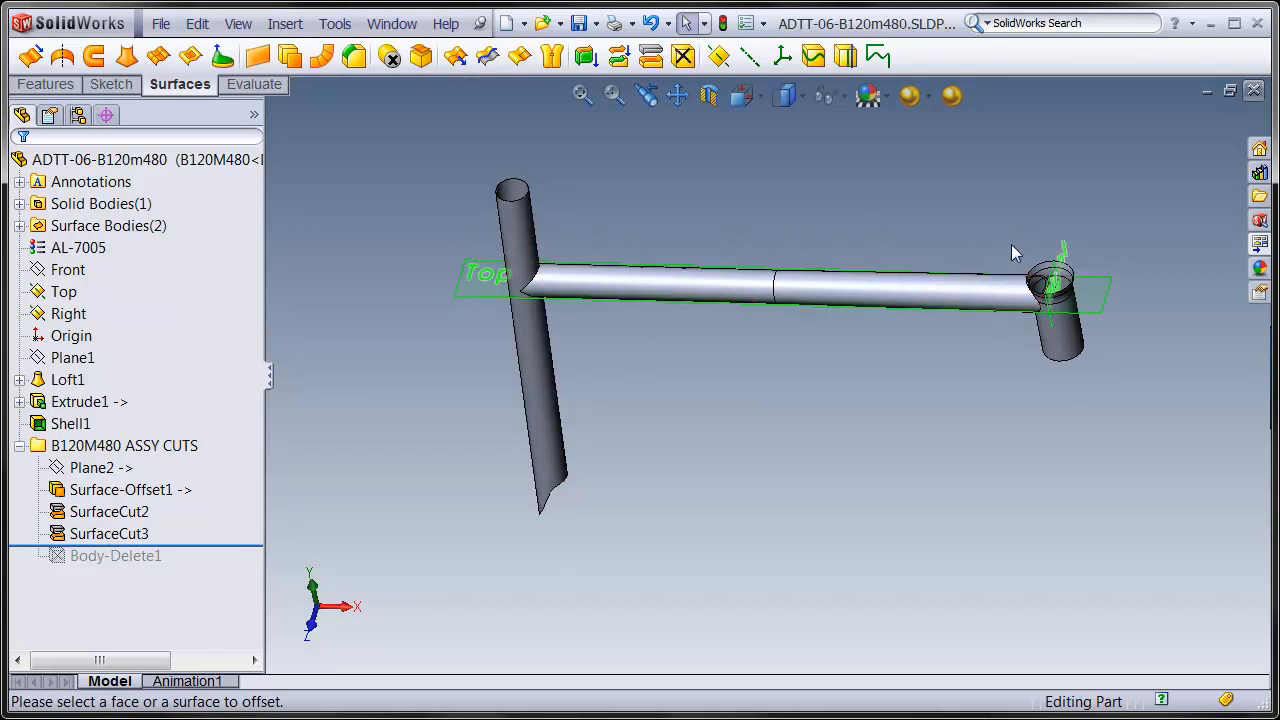
{"action": "left_click", "coordinate": [692, 287]}
{"action": "left_click", "coordinate": [813, 325]}
Step: Roll the history forward past Body-Delete1 and inspect both coped ends of the finished top tube
{"action": "left_click_drag", "start_coordinate": [205, 545], "coordinate": [195, 562]}
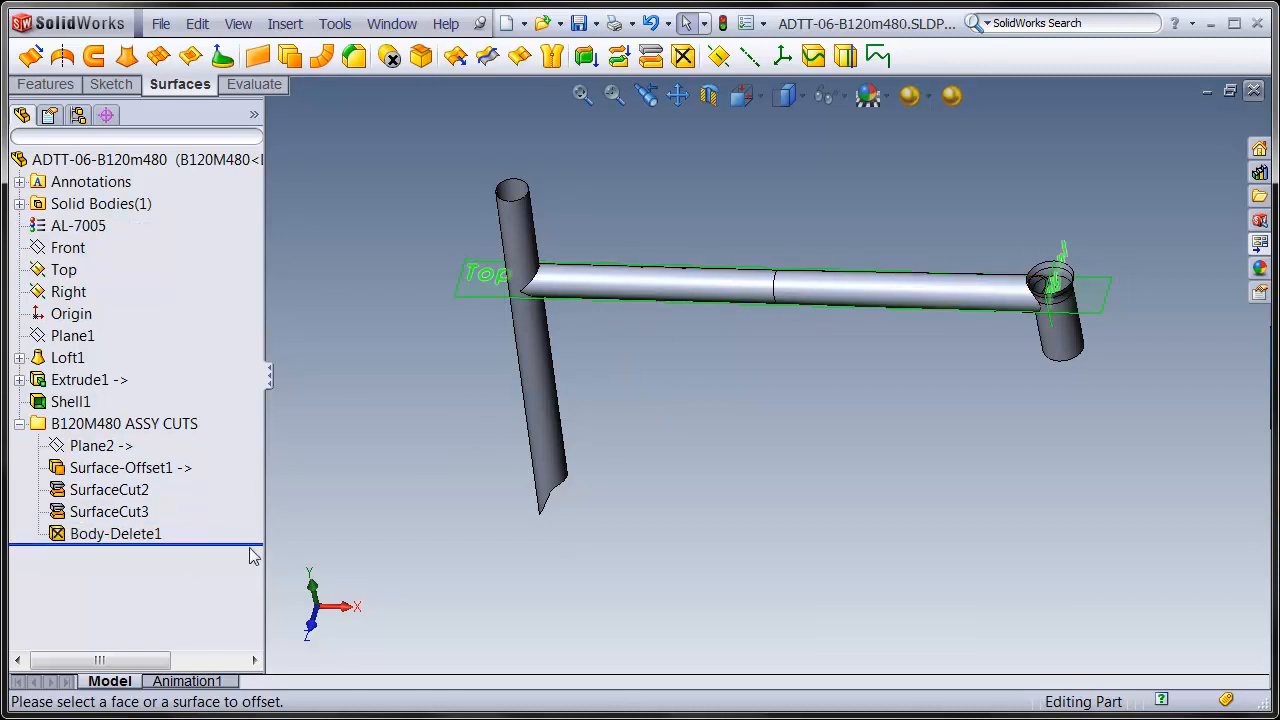
{"action": "scroll", "coordinate": [878, 197], "scroll_direction": "down", "scroll_amount": 1}
{"action": "middle_click_drag", "start_coordinate": [862, 214], "coordinate": [825, 239]}
{"action": "scroll", "coordinate": [762, 276], "scroll_direction": "down", "scroll_amount": 1}
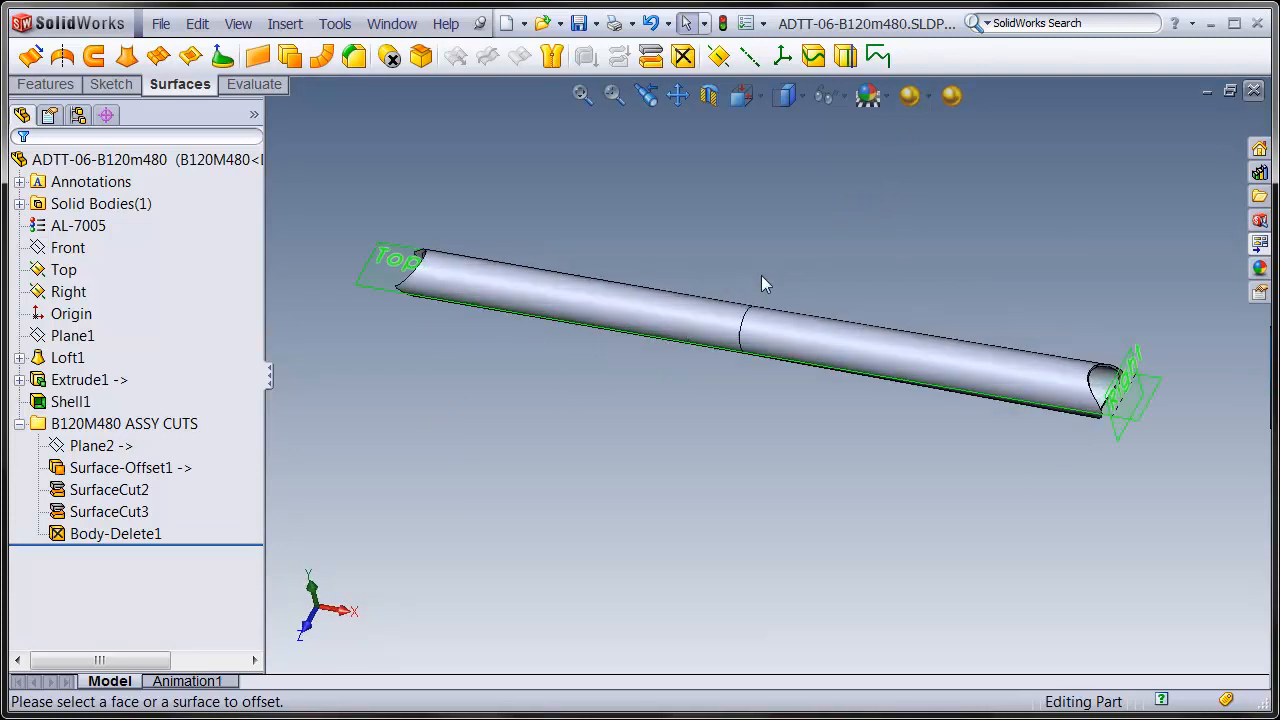
{"action": "left_click", "coordinate": [707, 249]}
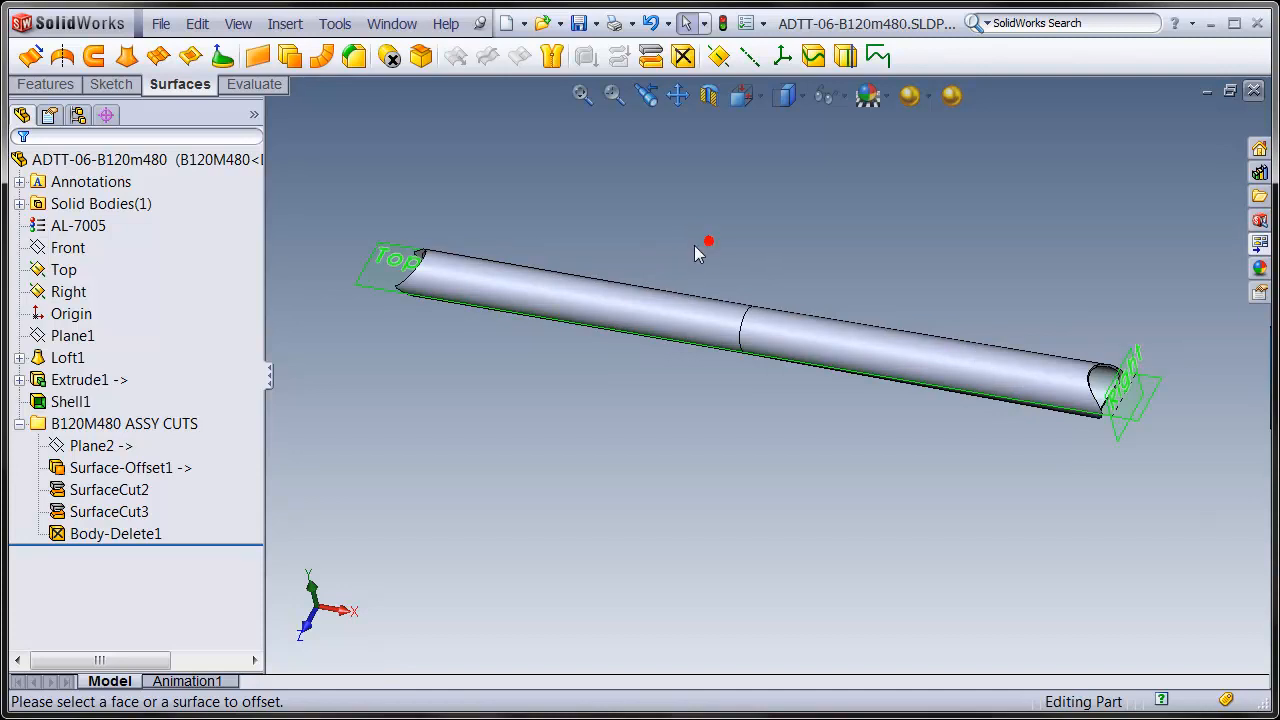
Step: Collapse the B120M480 ASSY CUTS folder, close the top tube part with its changes saved, and return to the assembly
{"action": "left_click", "coordinate": [19, 423]}
{"action": "left_click", "coordinate": [484, 463]}
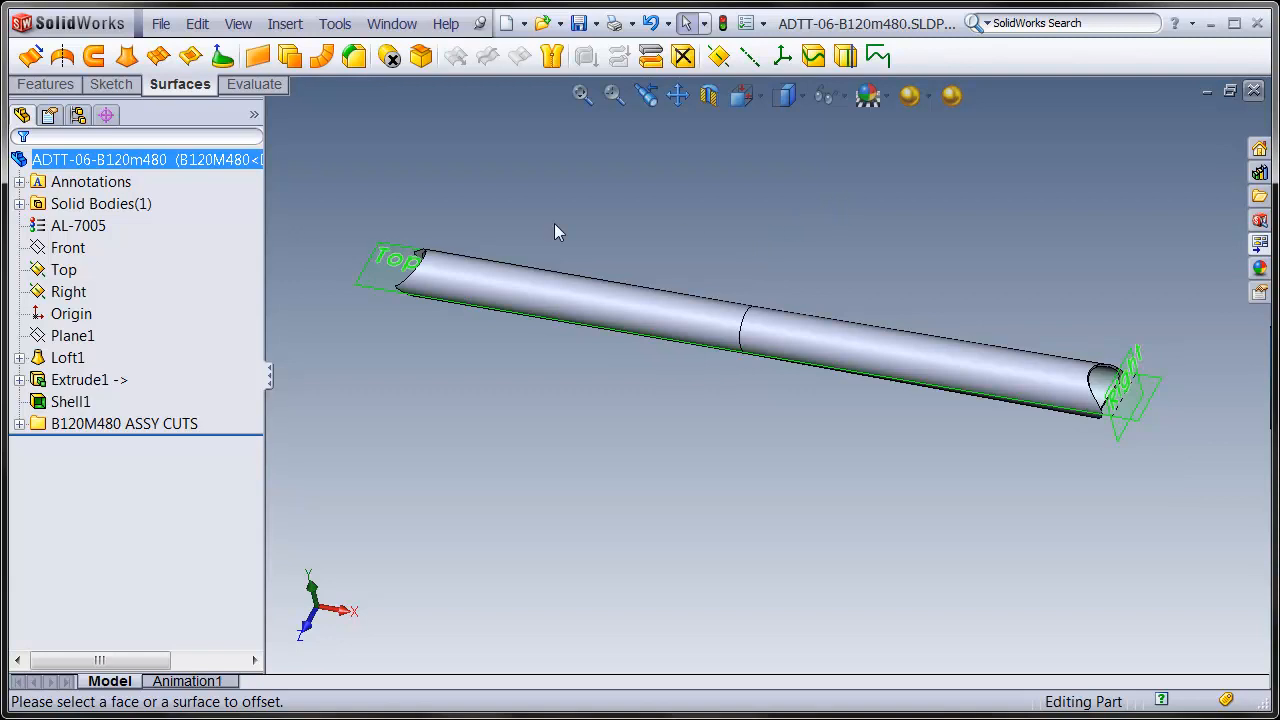
{"action": "left_click", "coordinate": [1255, 93]}
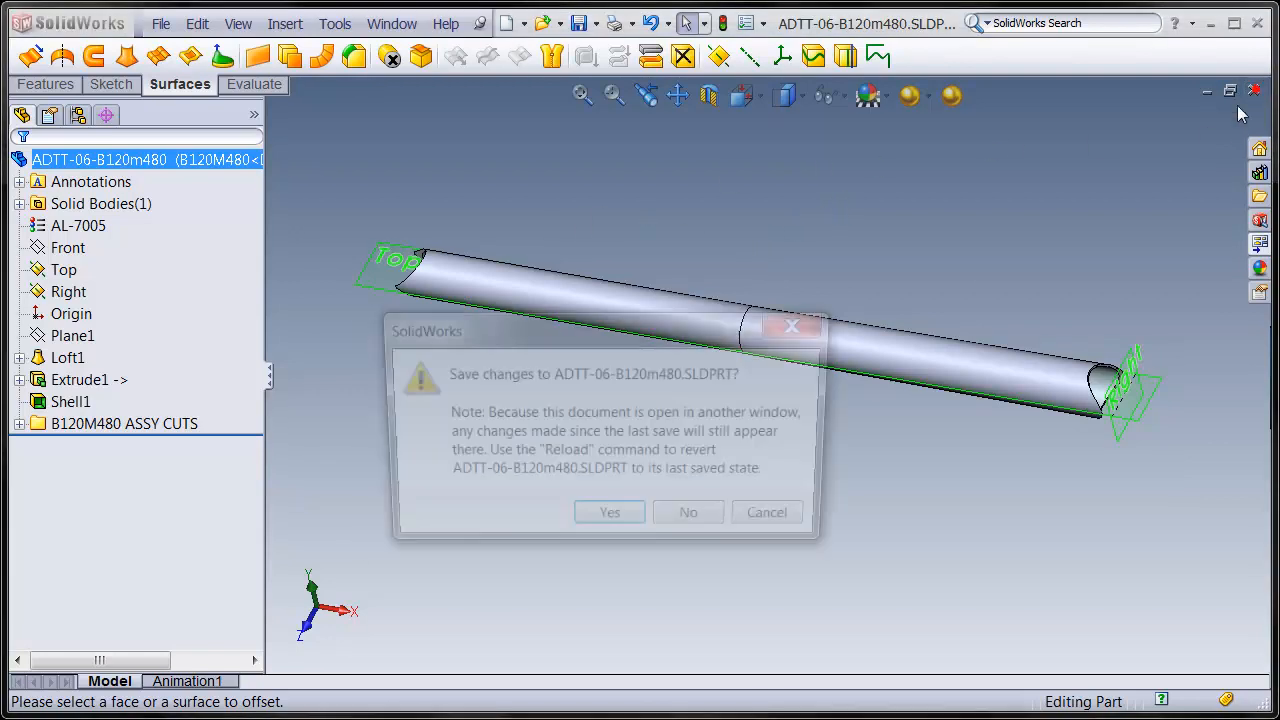
{"action": "left_click", "coordinate": [599, 526]}
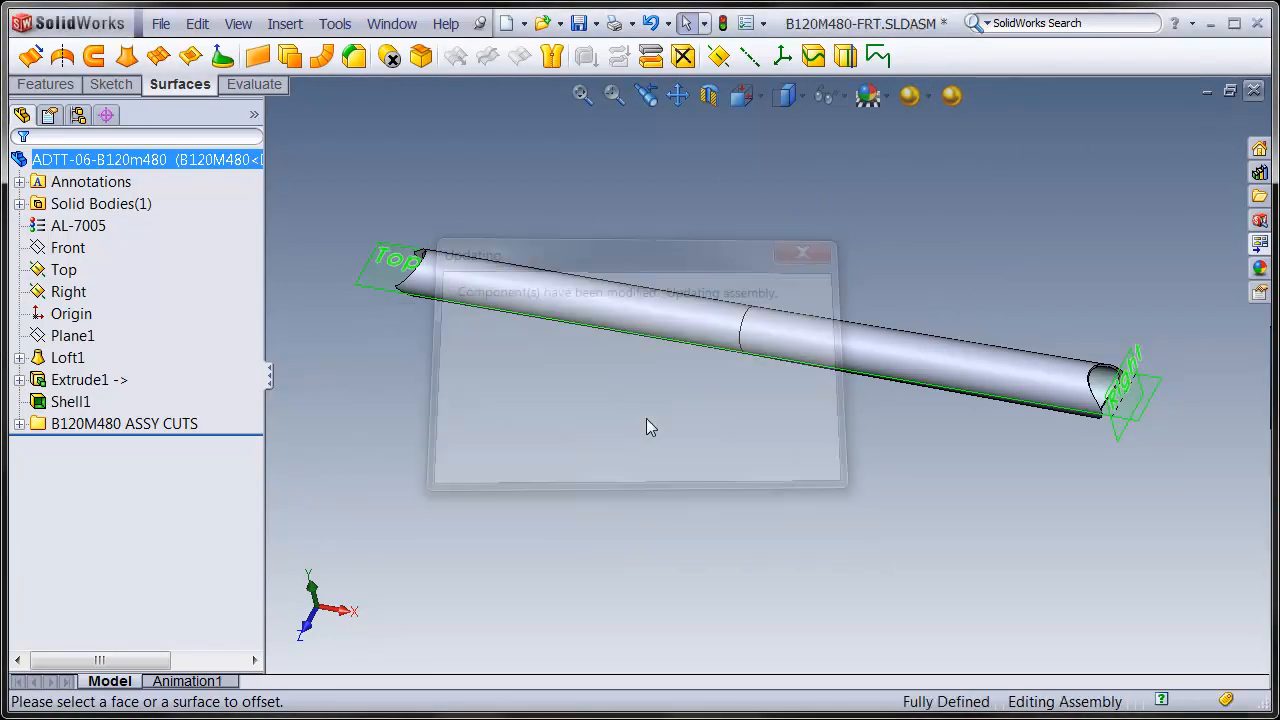
{"action": "left_click", "coordinate": [654, 250]}
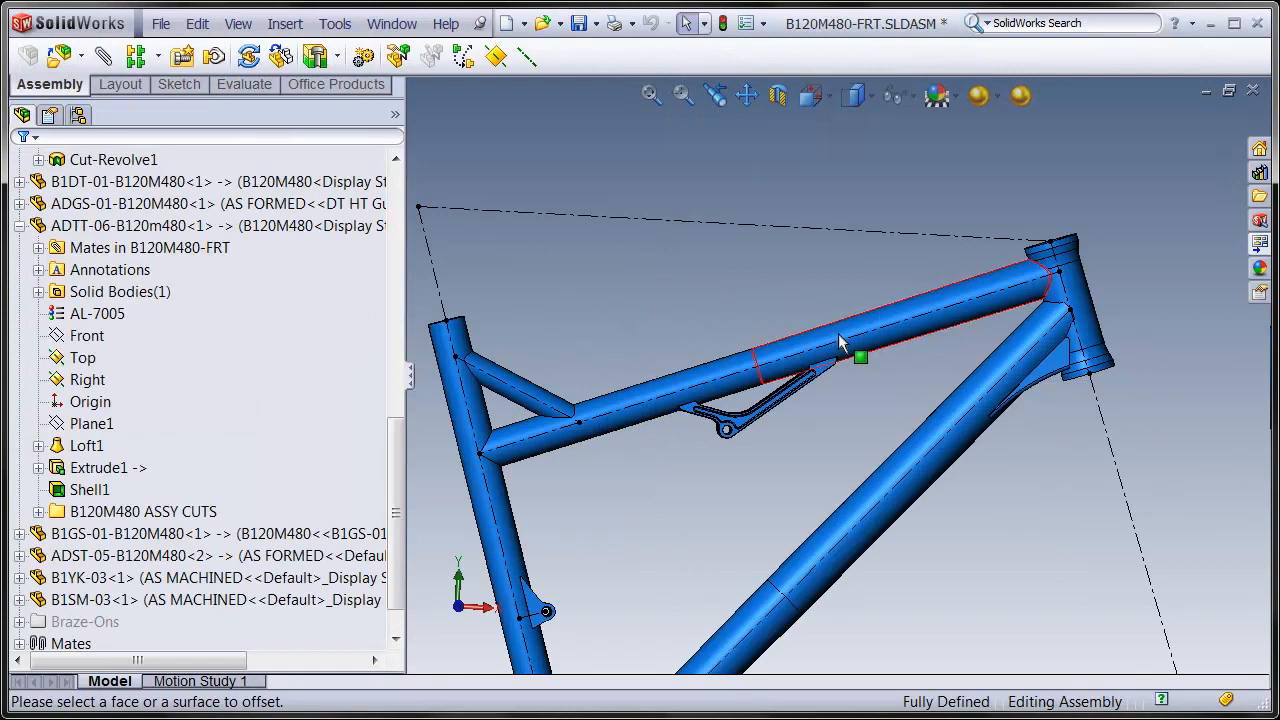
Step: Highlight the seat tube gusset, the seat tube and the top tube in turn to examine their joints, and clear the selection
{"action": "scroll", "coordinate": [800, 366], "scroll_direction": "up", "scroll_amount": 1}
{"action": "scroll", "coordinate": [660, 405], "scroll_direction": "down", "scroll_amount": 3}
{"action": "left_click", "coordinate": [627, 330]}
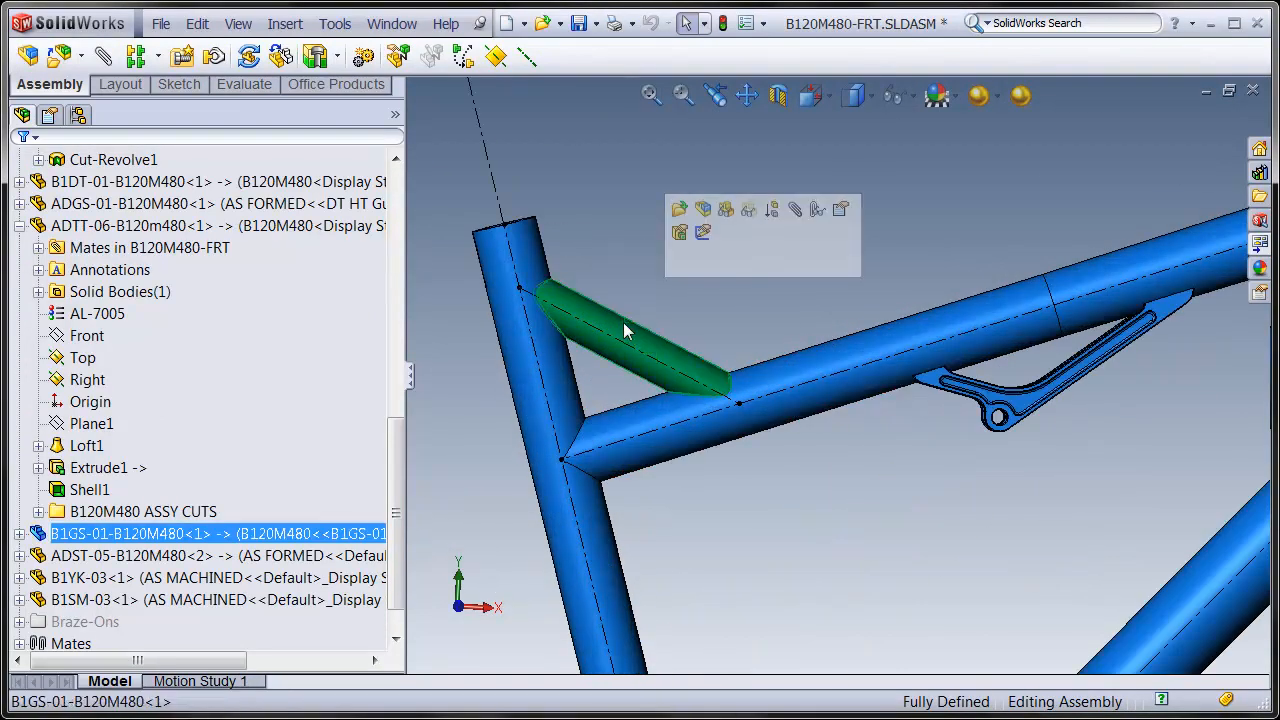
{"action": "left_click", "coordinate": [508, 248]}
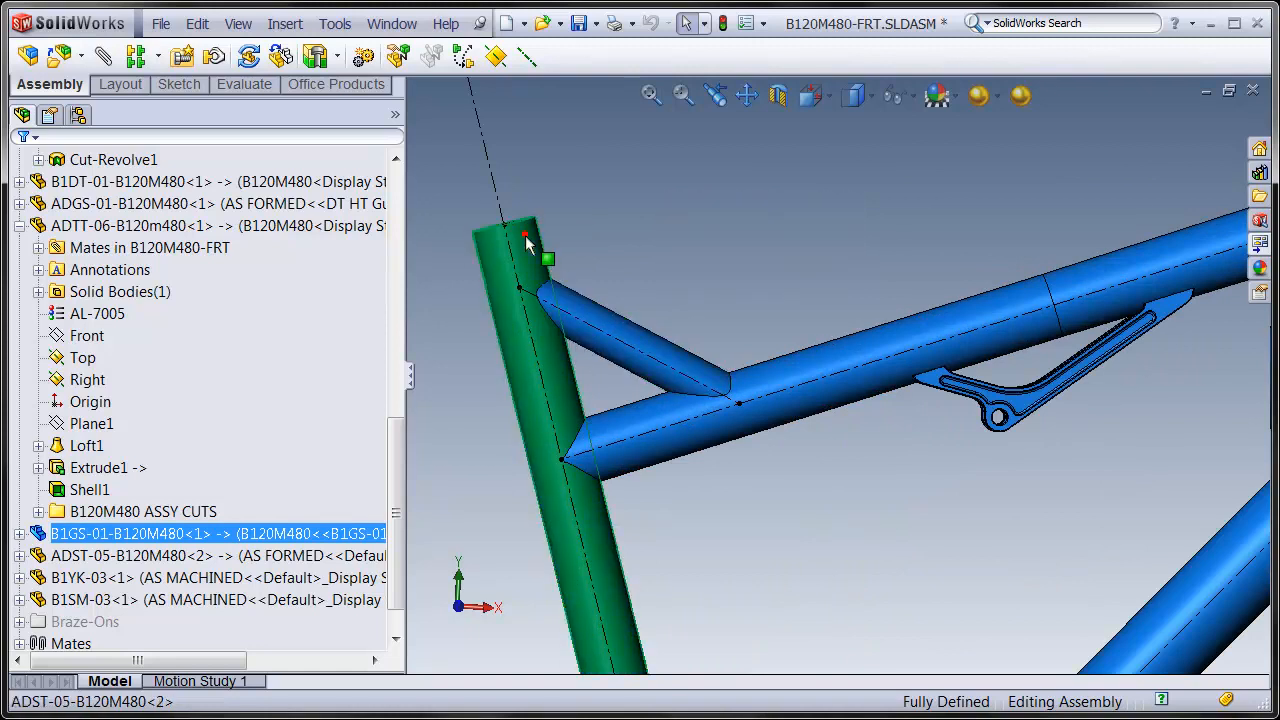
{"action": "left_click", "coordinate": [796, 357]}
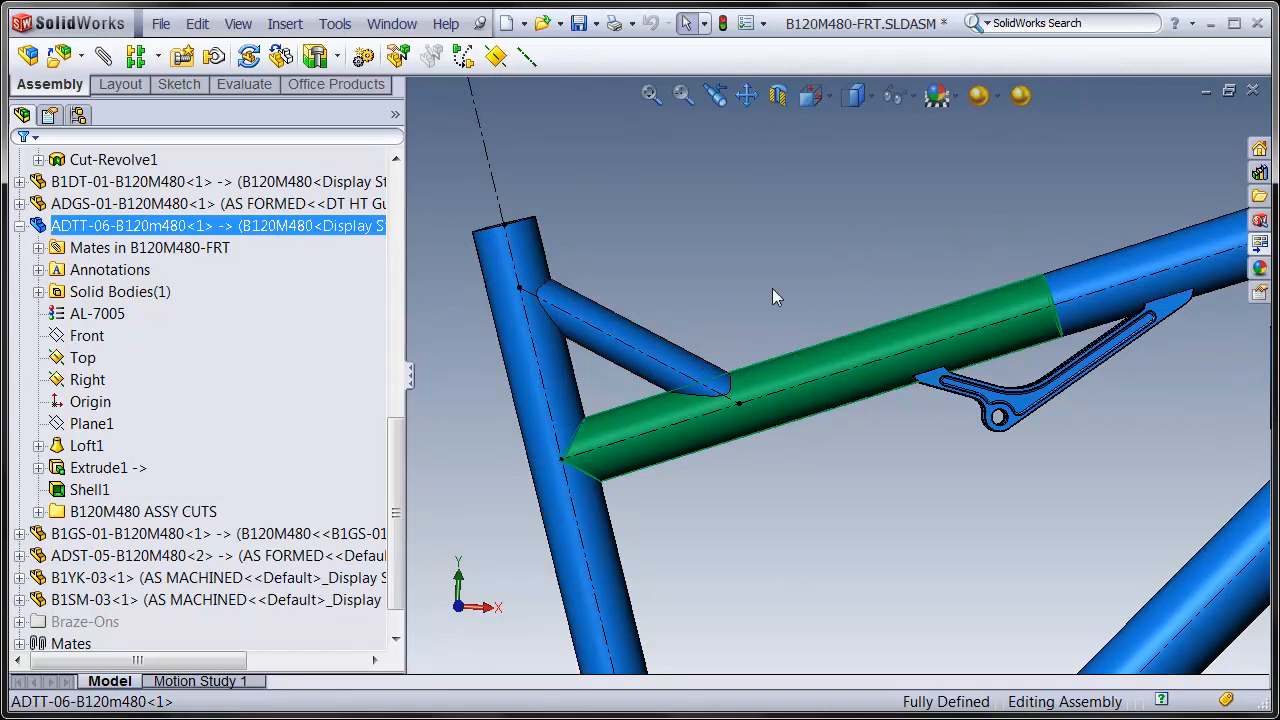
{"action": "left_click", "coordinate": [720, 226]}
Step: Show the whole front triangle in the Front view and highlight the GEOMETRY layout sketch
{"action": "scroll", "coordinate": [723, 263], "scroll_direction": "up", "scroll_amount": 7}
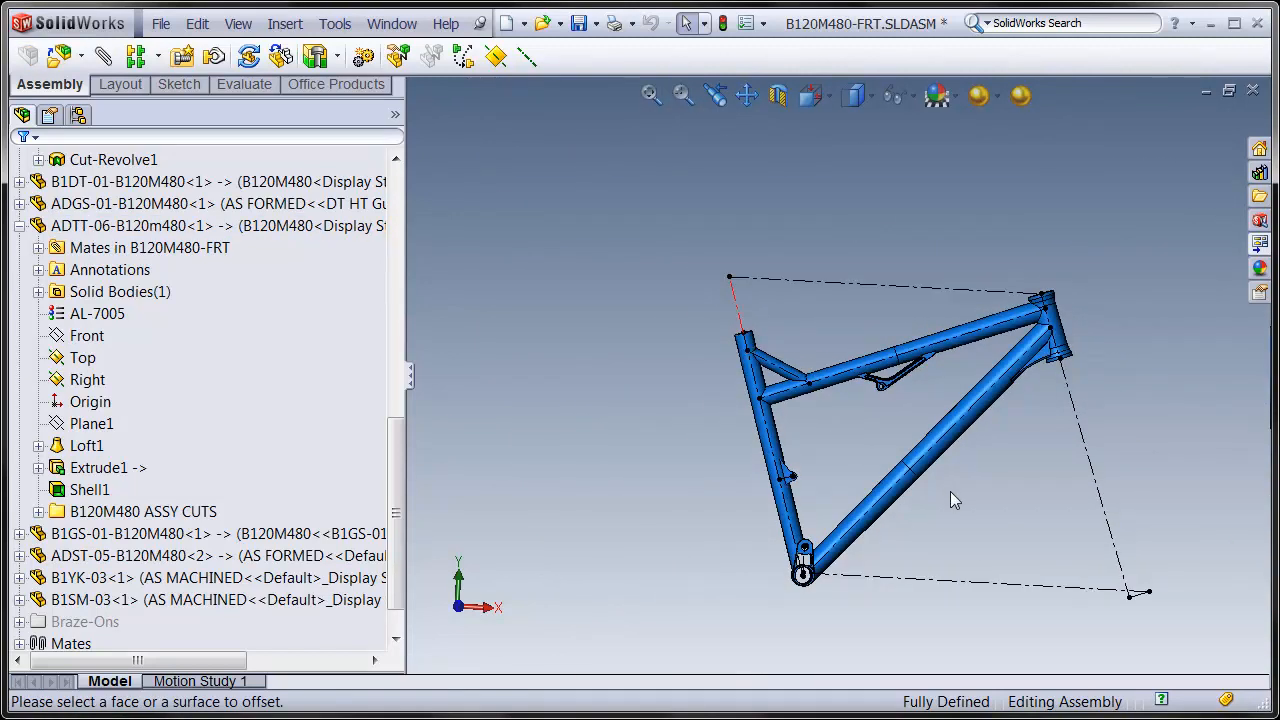
{"action": "key", "text": "space"}
{"action": "left_click", "coordinate": [984, 338]}
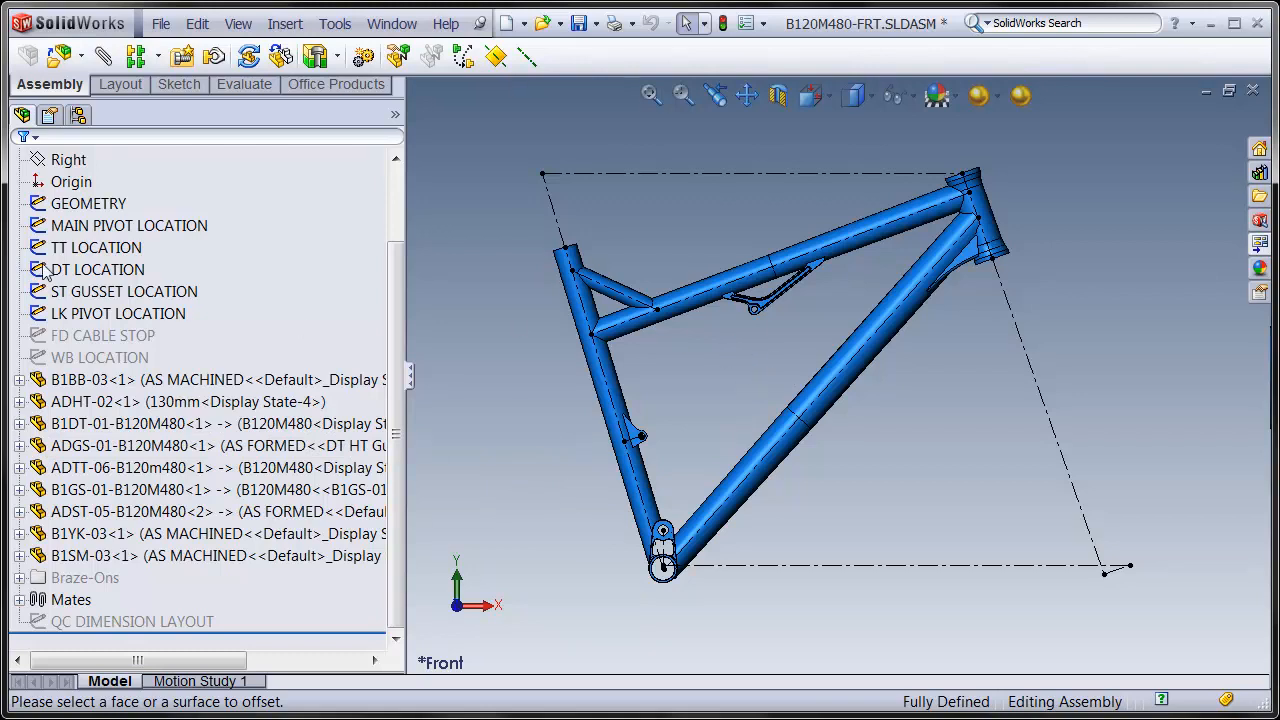
{"action": "left_click", "coordinate": [84, 206]}
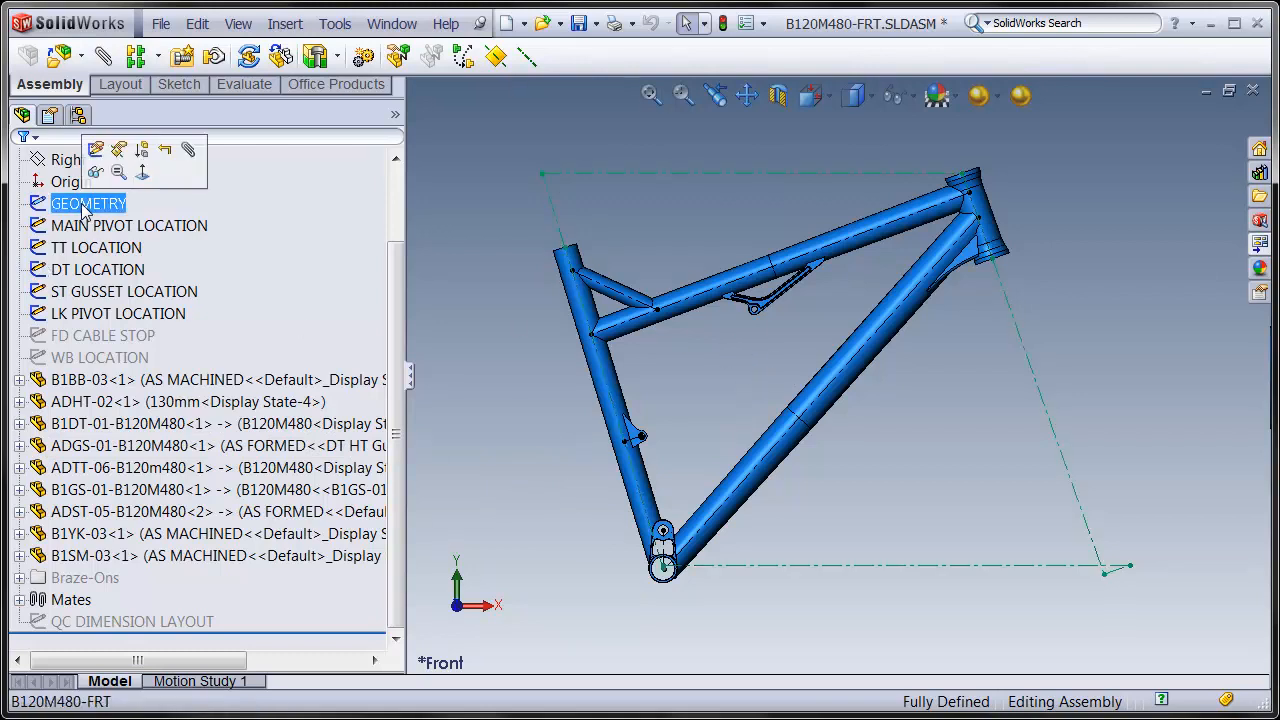
Step: Highlight the assembly's components from B1BB-03 to B1YK-03 in turn to review the build order, and clear the selection
{"action": "left_click", "coordinate": [106, 380]}
{"action": "left_click", "coordinate": [104, 401]}
{"action": "left_click", "coordinate": [110, 424]}
{"action": "left_click", "coordinate": [112, 446]}
{"action": "left_click", "coordinate": [114, 468]}
{"action": "left_click", "coordinate": [116, 490]}
{"action": "left_click", "coordinate": [118, 512]}
{"action": "left_click", "coordinate": [118, 534]}
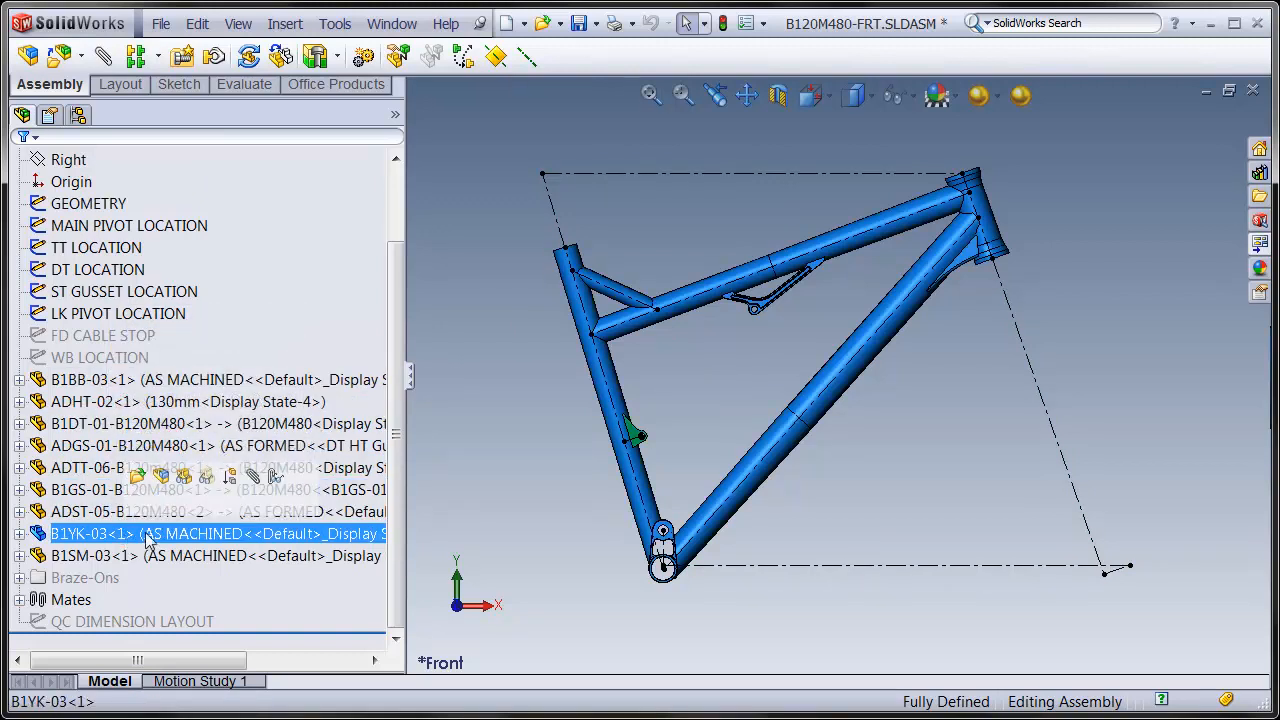
{"action": "left_click", "coordinate": [546, 450]}
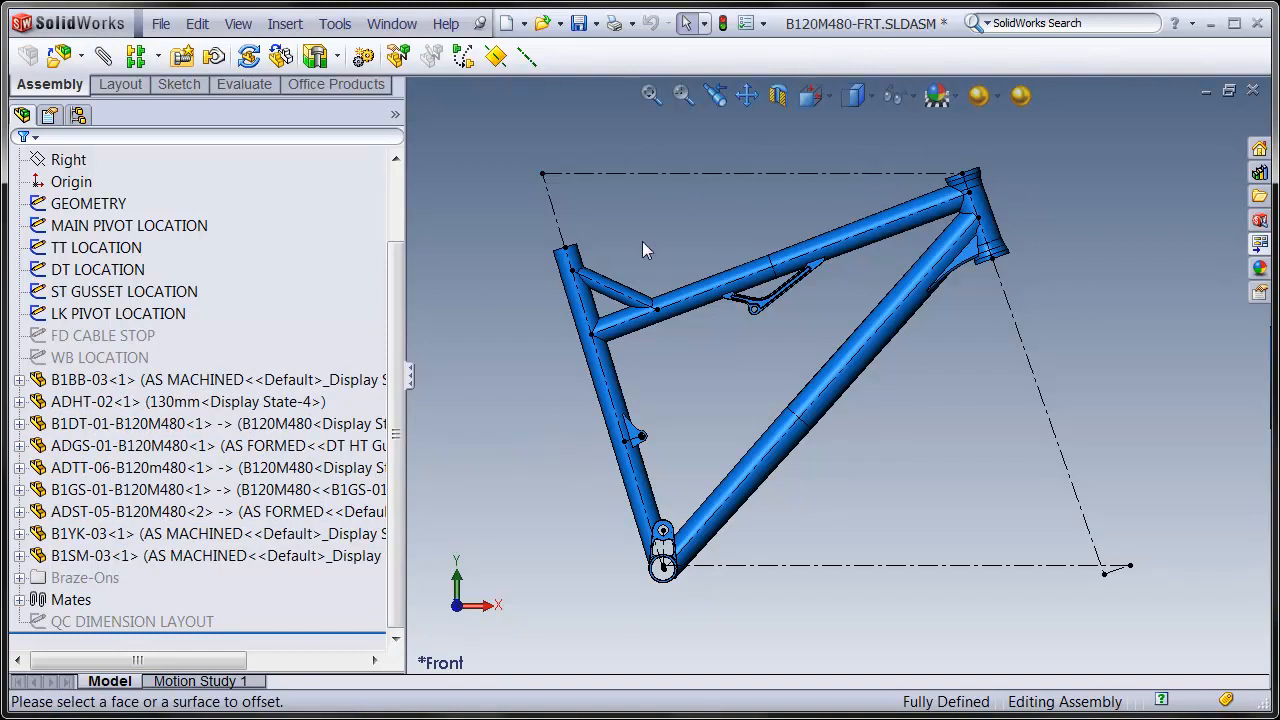
{"action": "middle_click_drag", "start_coordinate": [707, 363], "coordinate": [764, 388]}
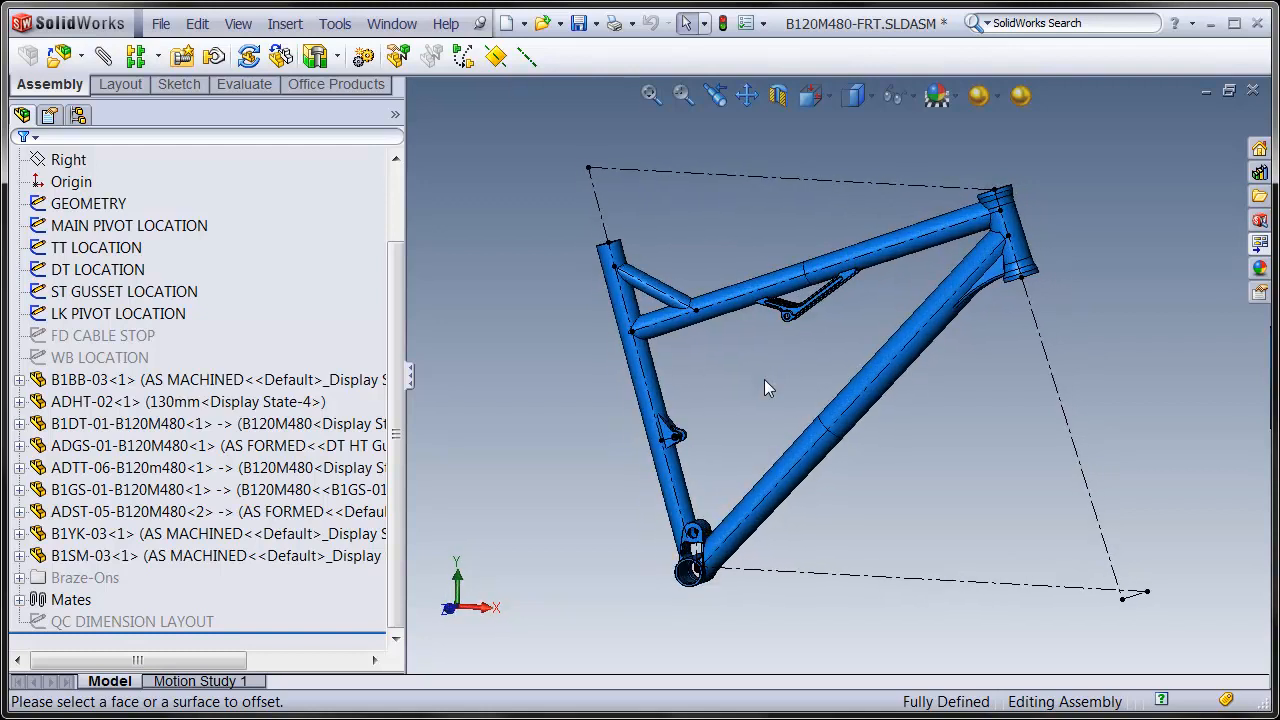